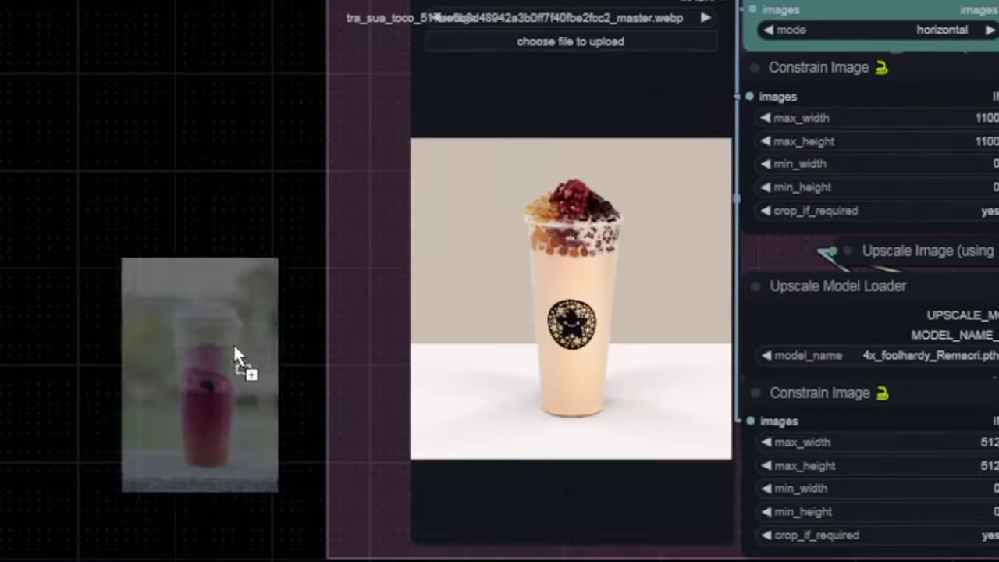
# Load the pink drink cup photo as the object image and a new winter scene as the background image.
pyautogui.moveTo(235, 350); pyautogui.dragTo(585, 276)
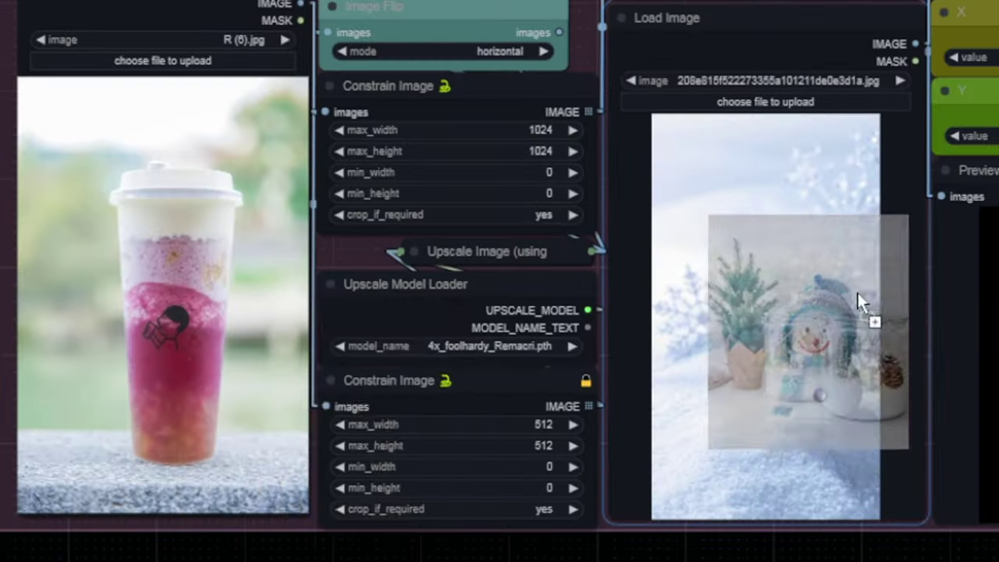
pyautogui.moveTo(858, 296); pyautogui.dragTo(863, 279)
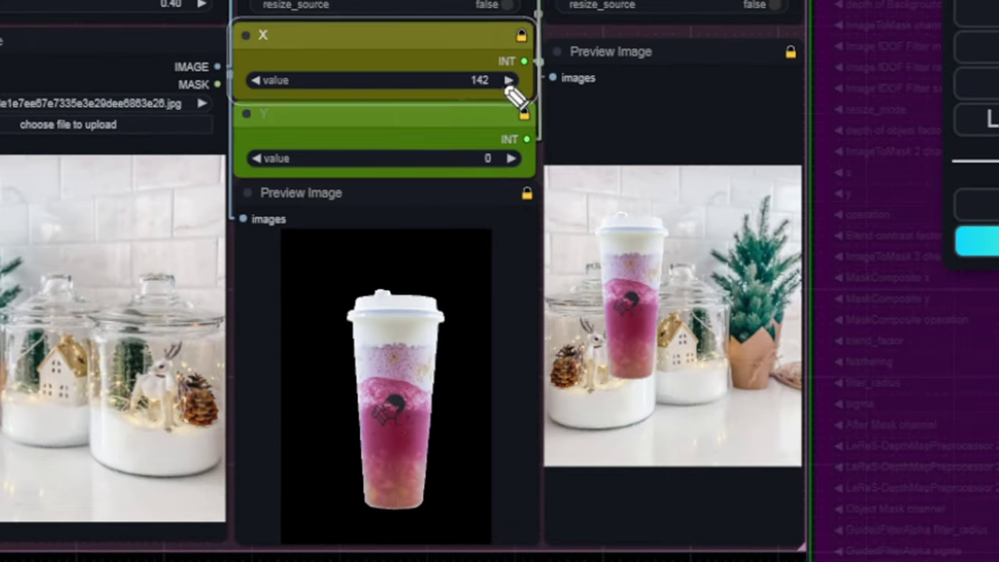
# Adjust the Y value to move the cup vertically within the composite.
pyautogui.moveTo(468, 163); pyautogui.dragTo(757, 159)
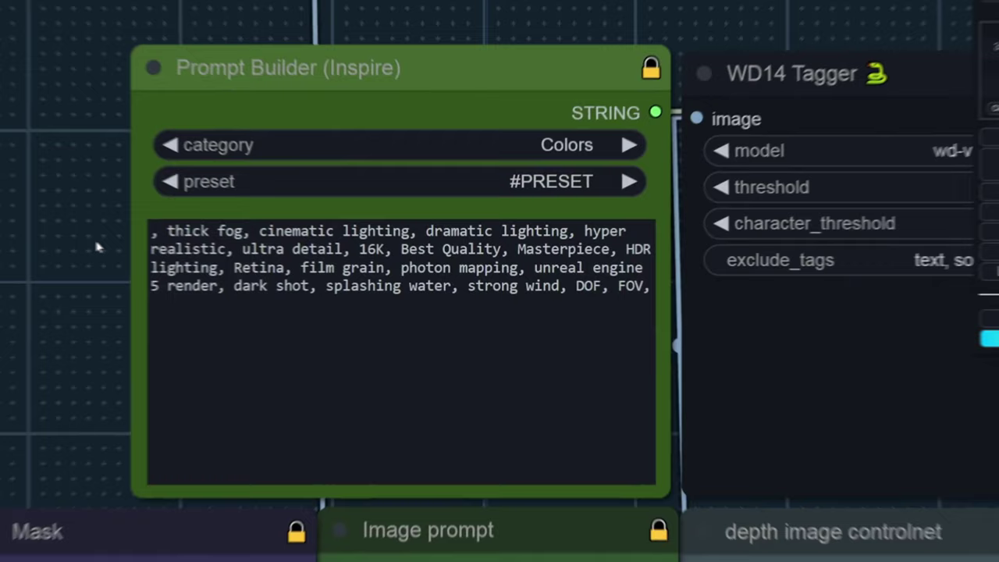
# Remove "thick fog, cinematic lighting, dramatic lighting," from the Prompt Builder text and select the words starting at "dark shot".
pyautogui.moveTo(160, 231); pyautogui.dragTo(578, 231)
pyautogui.press('BackSpace')
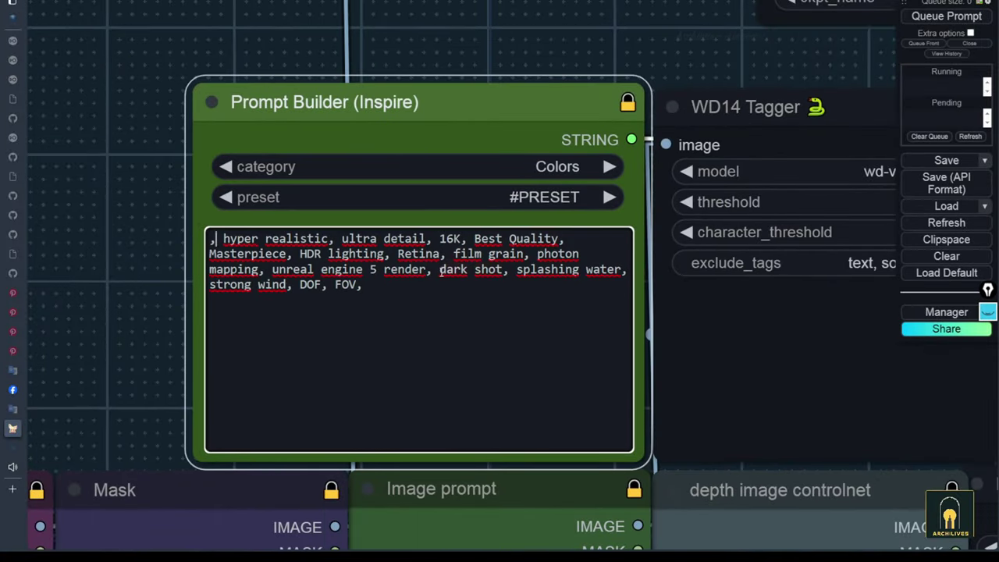
pyautogui.press('BackSpace')
pyautogui.moveTo(441, 269); pyautogui.dragTo(554, 269)
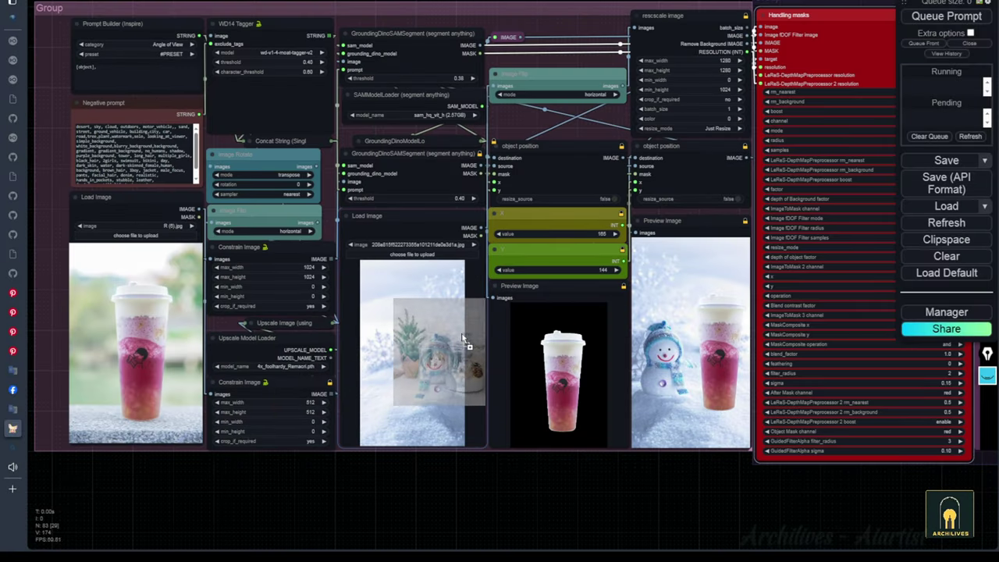
# Replace the snowy background in the second Load Image node with the tree and glass jars picture, and queue the prompt.
pyautogui.moveTo(463, 341); pyautogui.dragTo(462, 341)
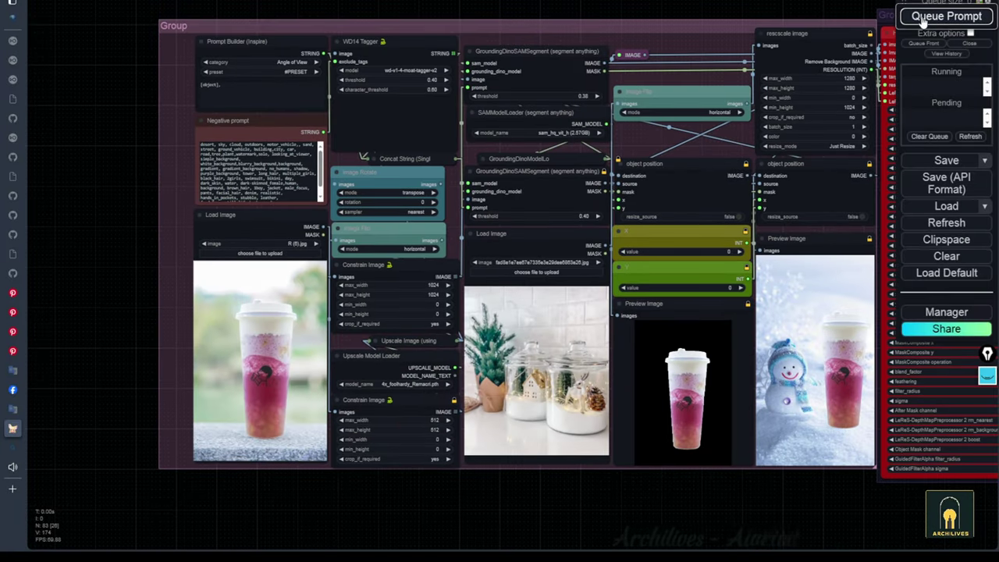
pyautogui.click(923, 21)
pyautogui.moveTo(643, 492); pyautogui.dragTo(558, 496)
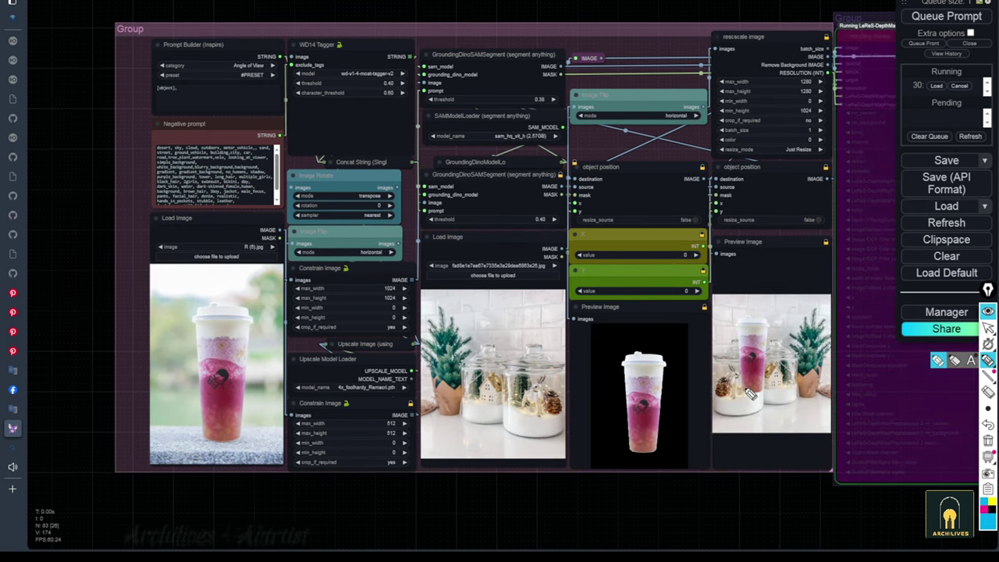
# Sketch an arrow from the cutout cup to its intended spot beside the potted tree in the composite preview, and clear the sketch.
pyautogui.moveTo(641, 407); pyautogui.dragTo(796, 418)
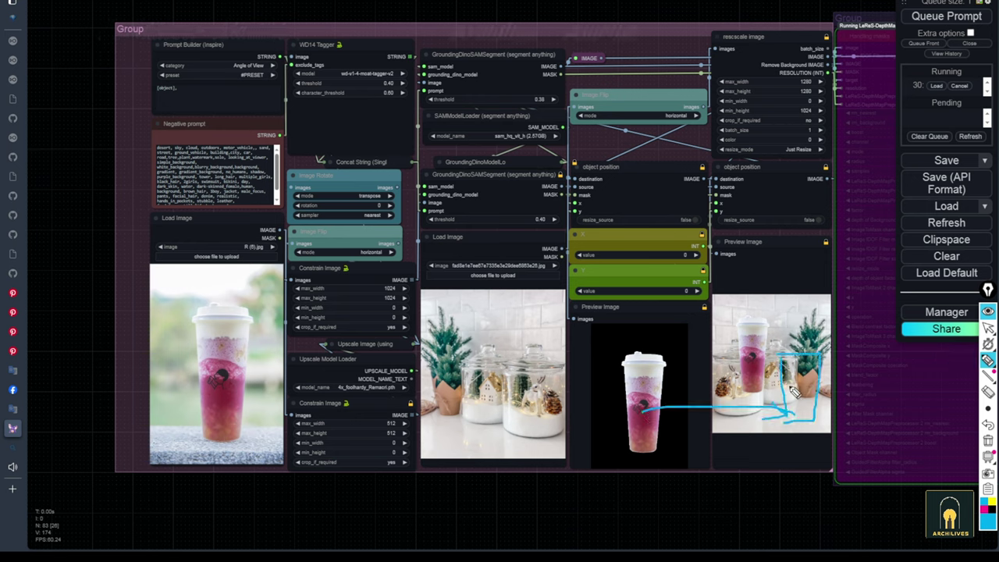
pyautogui.click(988, 441)
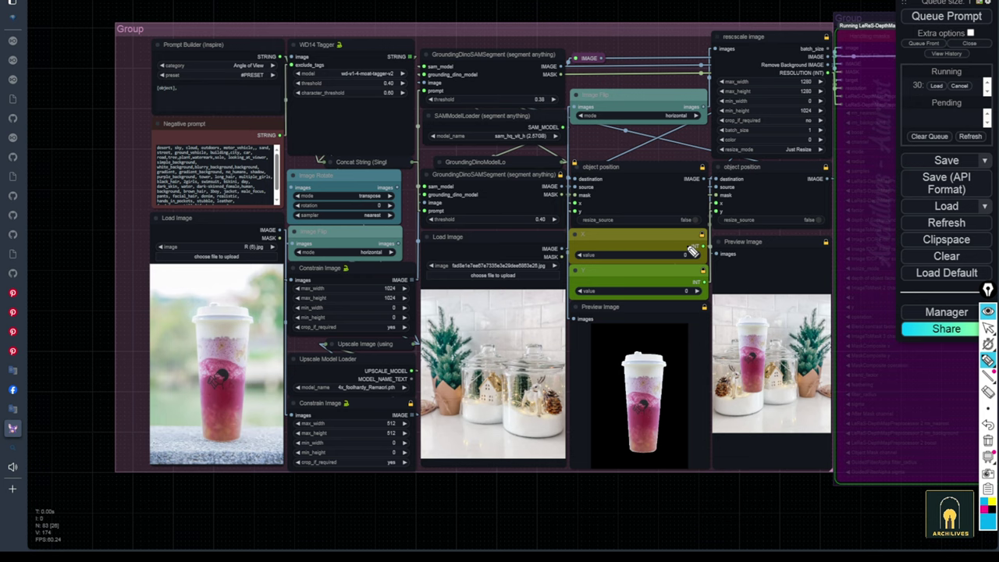
# Circle the X value, mark X and Y axes with their zero origins on the background and cup images, and clear the markings.
pyautogui.moveTo(691, 251); pyautogui.dragTo(690, 262)
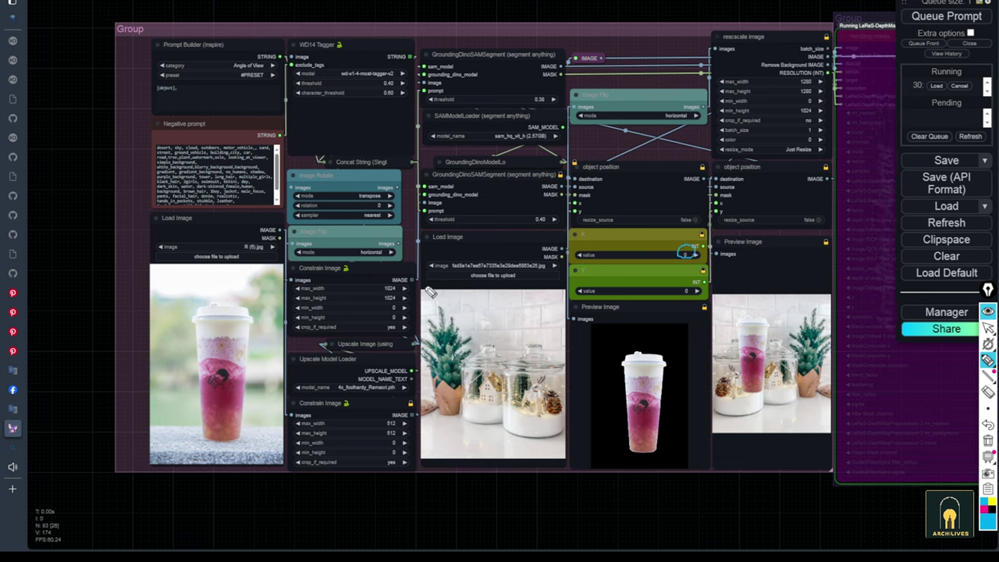
pyautogui.moveTo(428, 289); pyautogui.dragTo(552, 293)
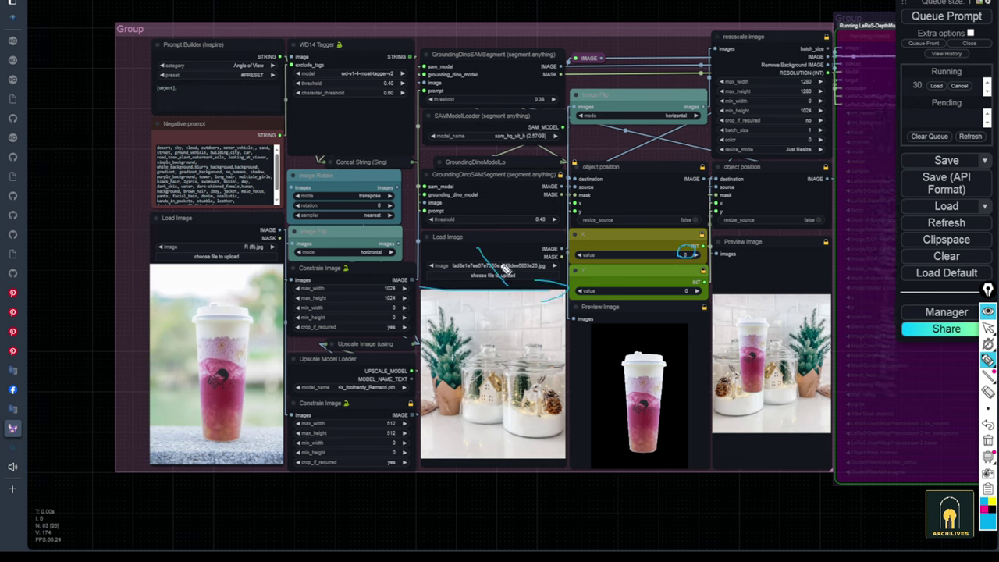
pyautogui.moveTo(421, 286)
pyautogui.mouseDown()
pyautogui.moveTo(425, 262)
pyautogui.moveTo(415, 446)
pyautogui.mouseUp()
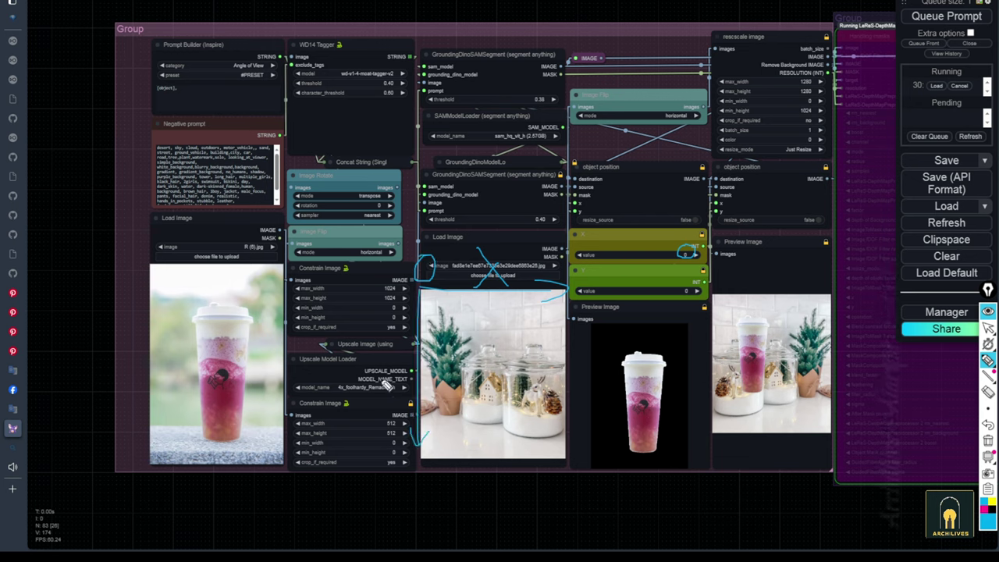
pyautogui.moveTo(371, 365)
pyautogui.mouseDown()
pyautogui.moveTo(384, 382)
pyautogui.moveTo(380, 409)
pyautogui.mouseUp()
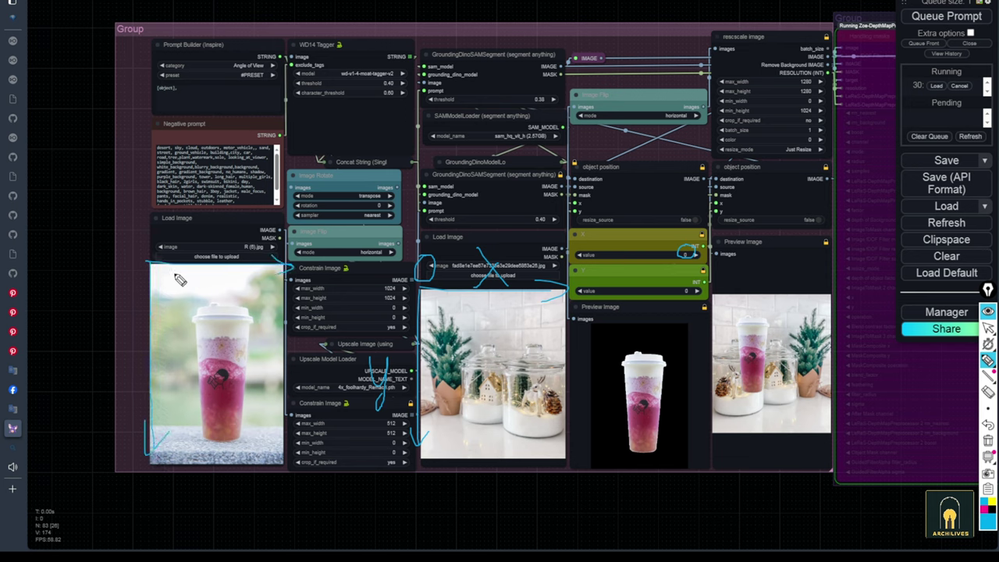
pyautogui.moveTo(132, 315); pyautogui.dragTo(123, 383)
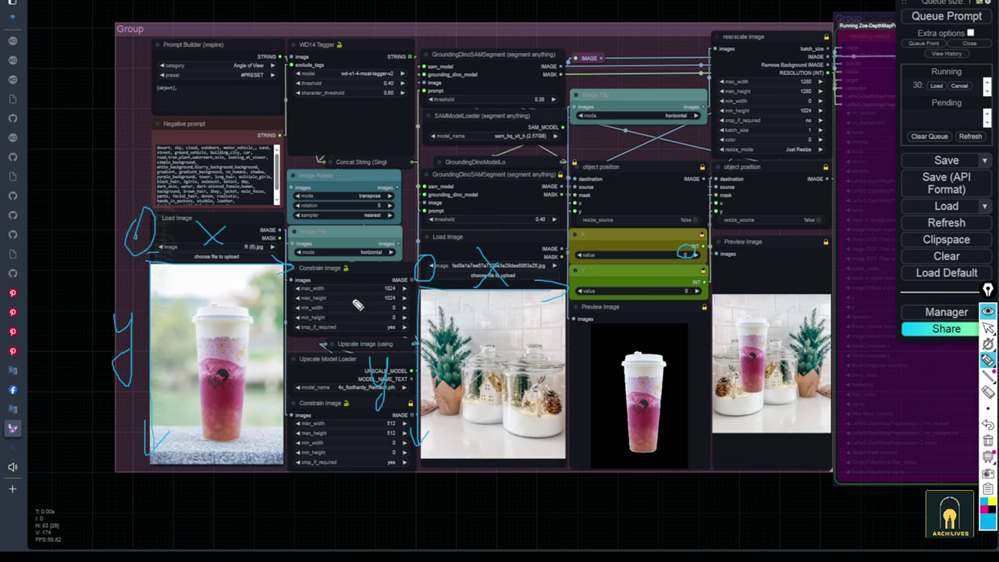
pyautogui.press('Escape')
# Set the X value to 142, sketch the X and Y movement directions over the composite preview, and clear the sketch.
pyautogui.moveTo(656, 253); pyautogui.dragTo(716, 251)
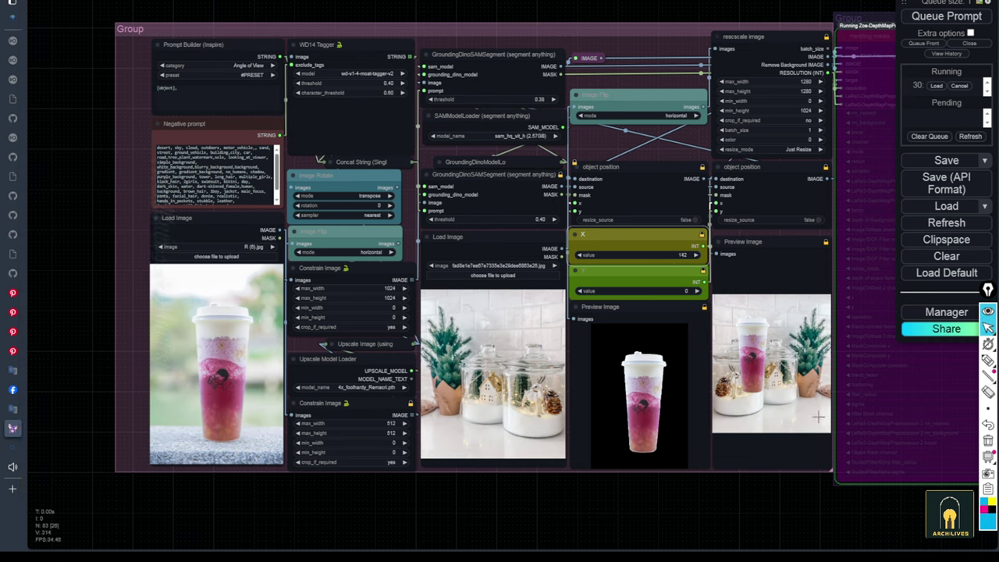
pyautogui.click(988, 360)
pyautogui.moveTo(745, 314); pyautogui.dragTo(800, 315)
pyautogui.moveTo(802, 307); pyautogui.dragTo(812, 310)
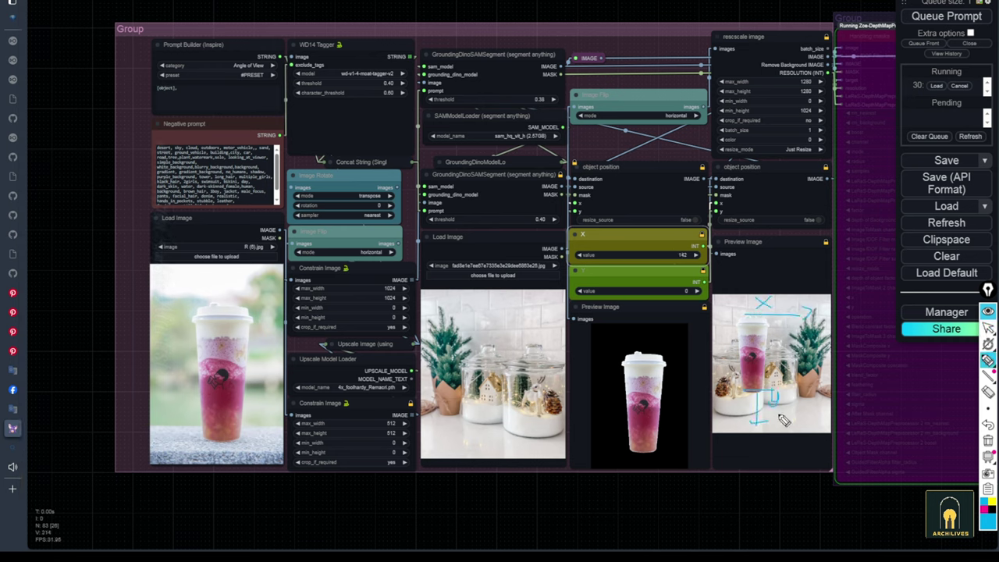
pyautogui.click(988, 441)
# Set the object's Y value to 256 and its X value to 369.
pyautogui.click(988, 328)
pyautogui.moveTo(668, 291); pyautogui.dragTo(714, 292)
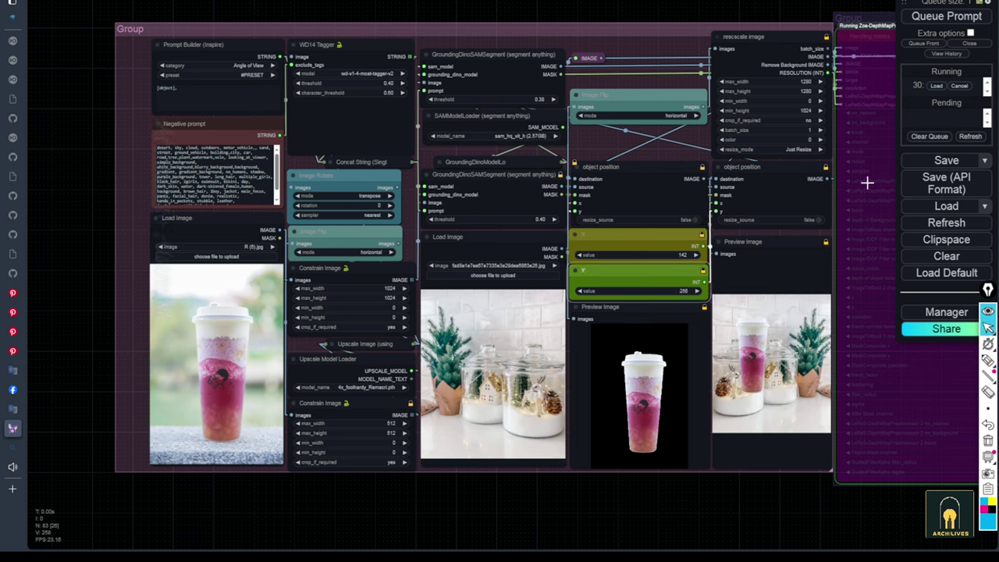
pyautogui.moveTo(677, 254); pyautogui.dragTo(742, 252)
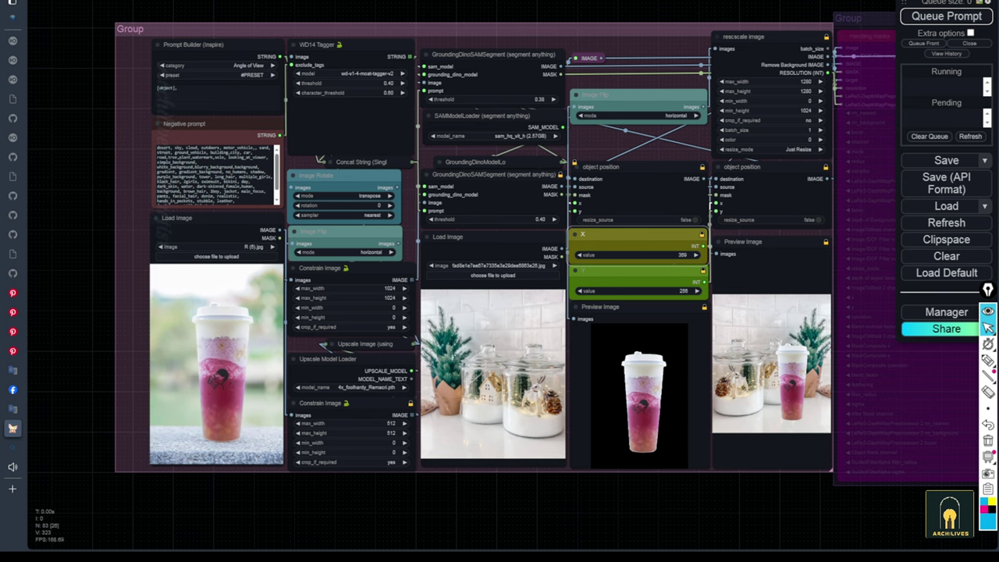
# Set the nodes of the bypassed group containing Handling masks to Always.
pyautogui.moveTo(778, 516); pyautogui.dragTo(478, 520)
pyautogui.rightClick(819, 36)
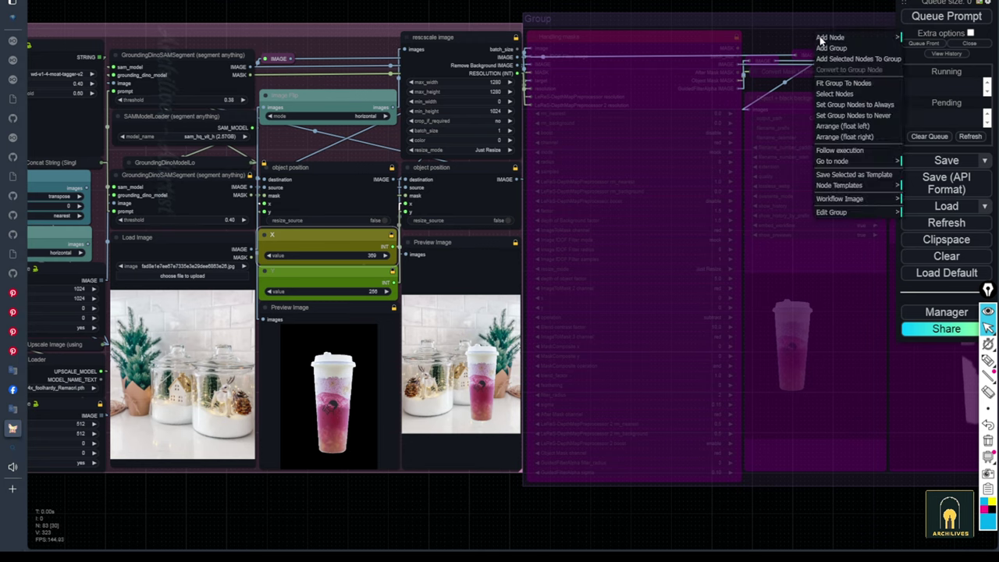
pyautogui.click(876, 105)
pyautogui.moveTo(554, 529); pyautogui.dragTo(827, 515)
# Circle the lower GroundingDinoSAMSegment node with the annotation pen and clear the marking.
pyautogui.click(987, 360)
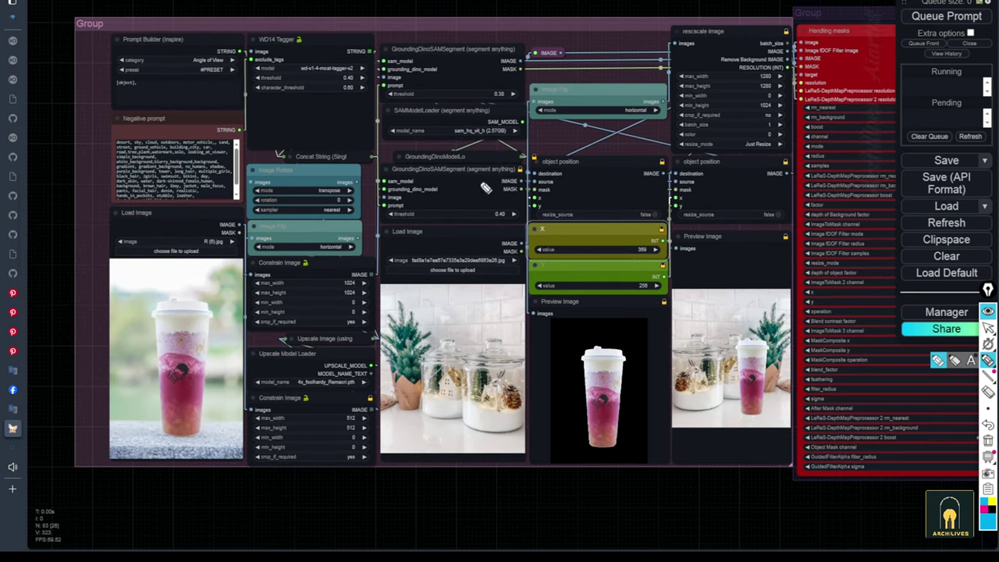
pyautogui.moveTo(382, 165)
pyautogui.mouseDown()
pyautogui.moveTo(540, 178)
pyautogui.moveTo(532, 212)
pyautogui.moveTo(489, 229)
pyautogui.moveTo(381, 201)
pyautogui.mouseUp()
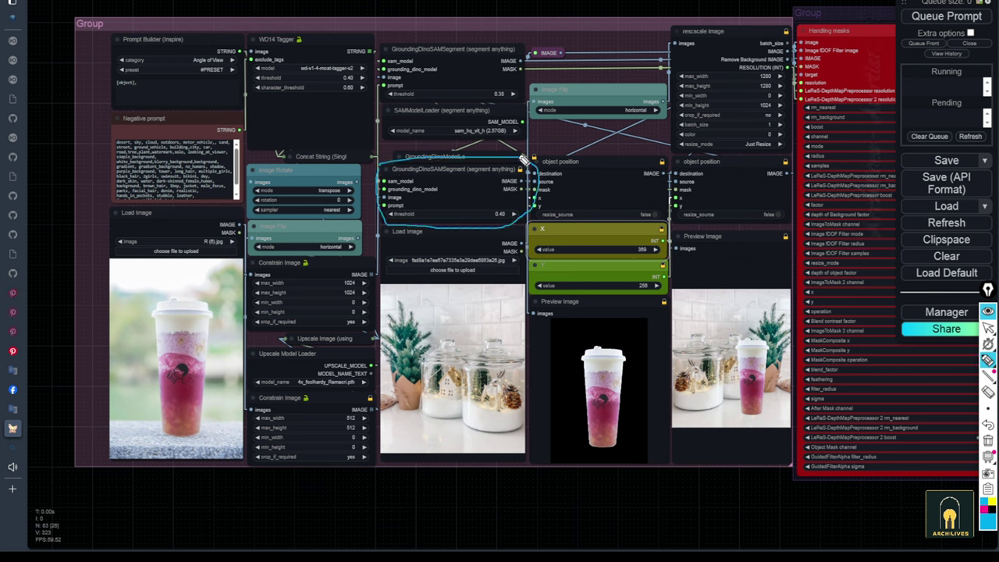
pyautogui.click(988, 327)
pyautogui.click(988, 441)
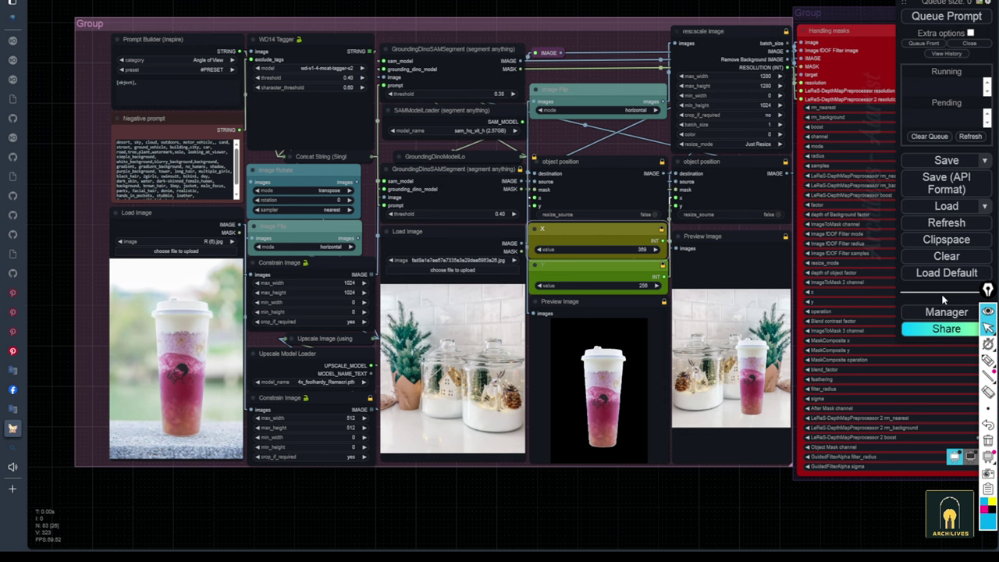
# Look up the segment anything extension among the custom nodes in the Manager by searching for "segment", and close the Manager.
pyautogui.click(946, 312)
pyautogui.click(567, 194)
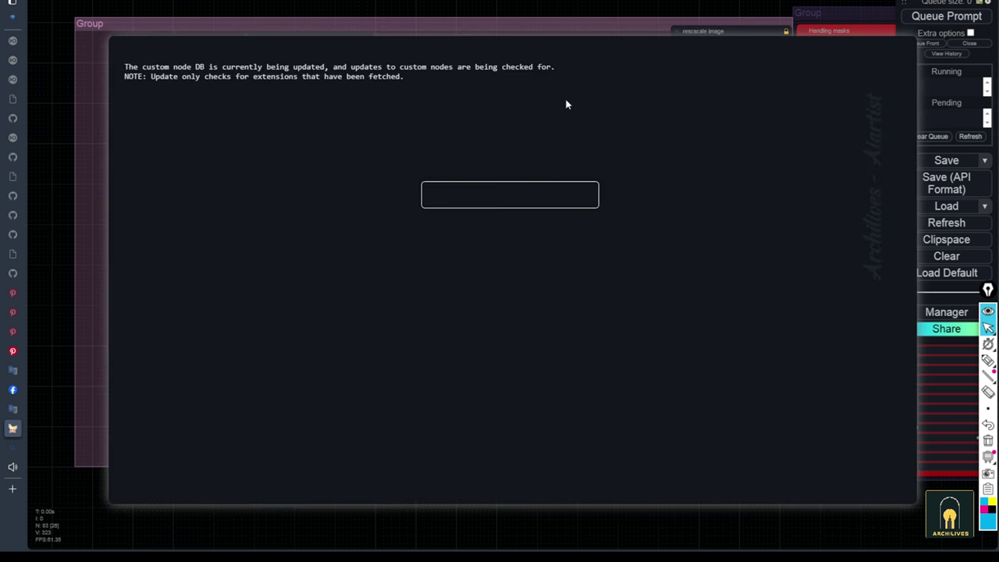
pyautogui.doubleClick(770, 62)
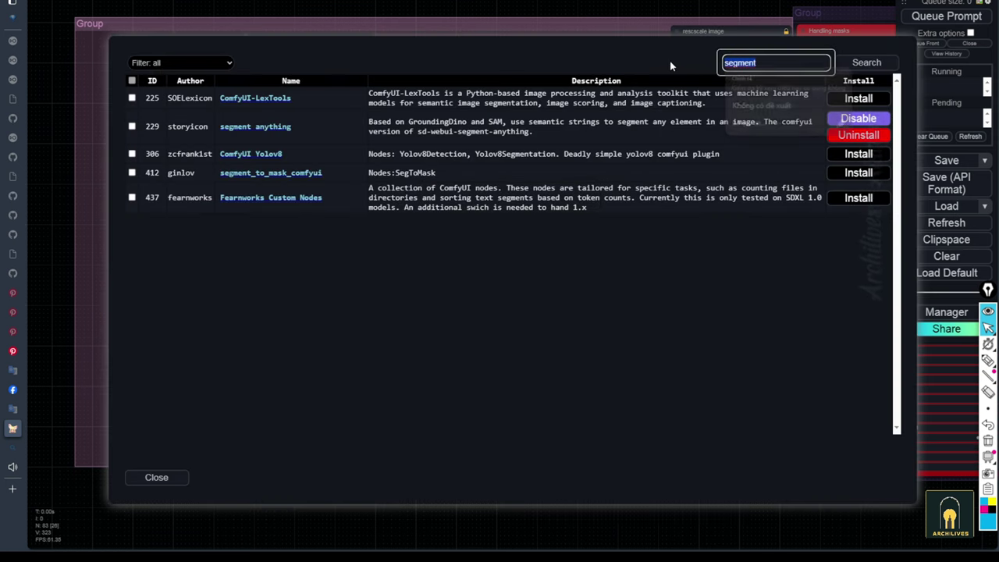
pyautogui.click(278, 134)
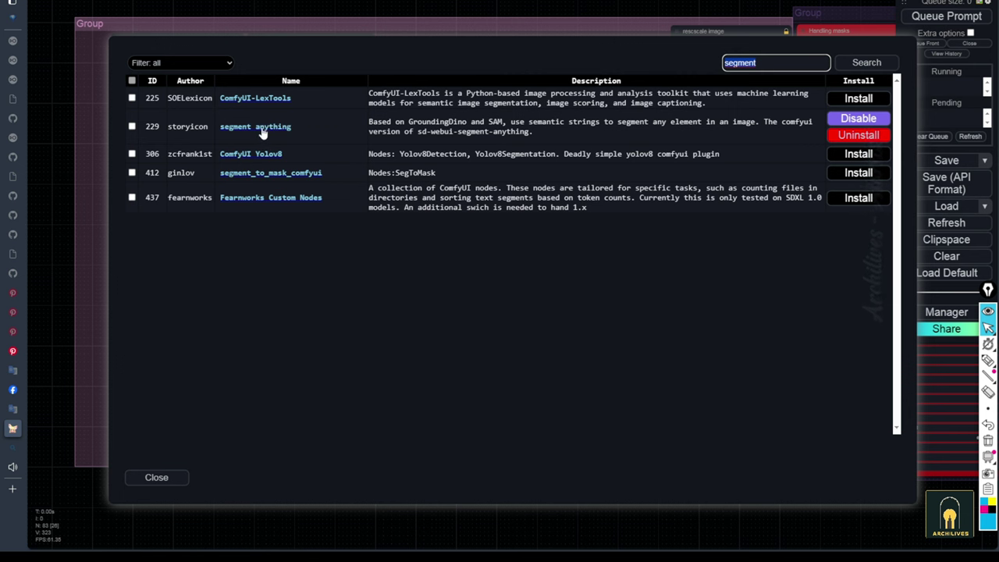
pyautogui.click(163, 477)
pyautogui.click(473, 390)
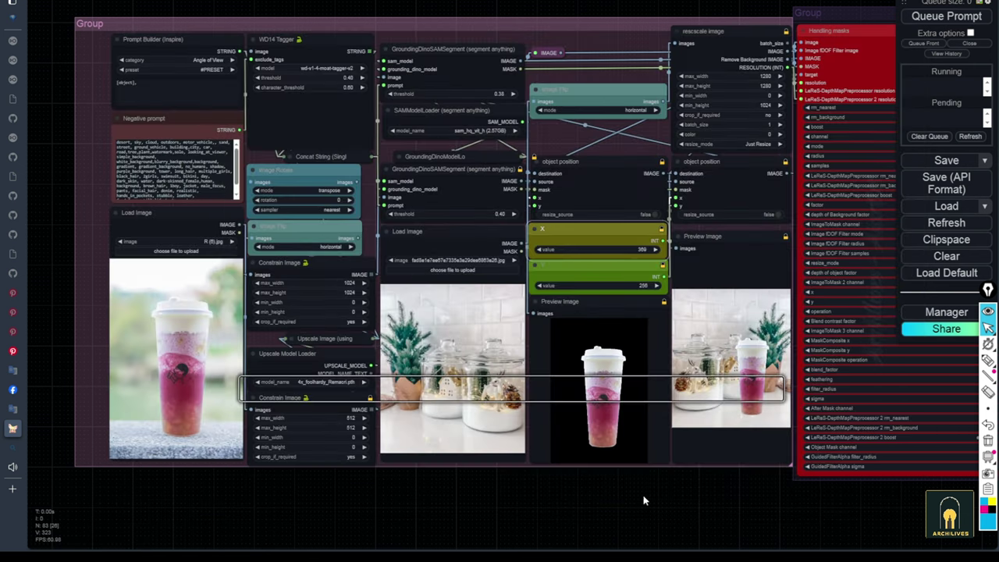
# Expand the GroundingDinoModelLoader node, set its model to GroundingDINO_SwinB (938MB), and collapse it again.
pyautogui.moveTo(645, 499); pyautogui.dragTo(592, 515)
pyautogui.click(355, 173)
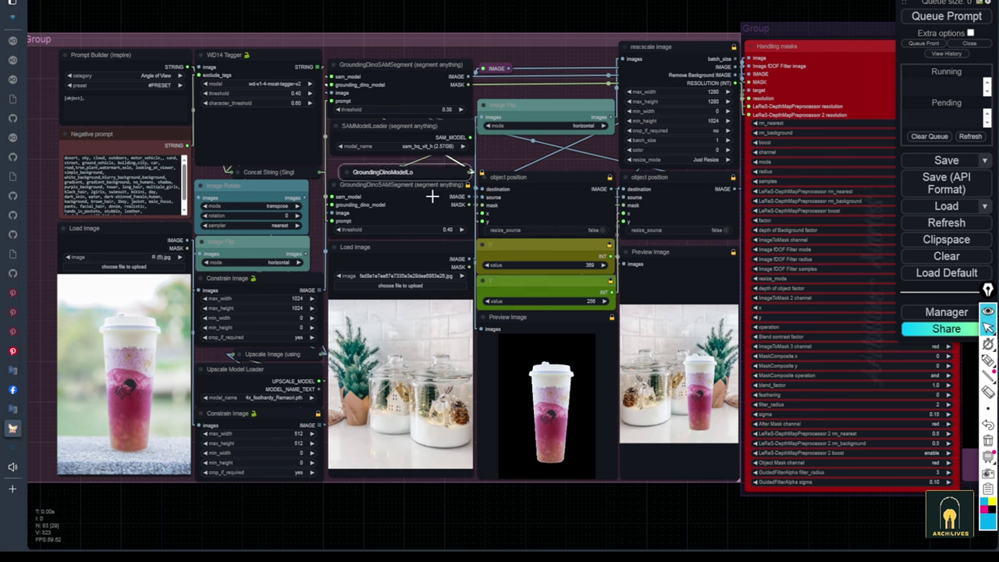
pyautogui.click(343, 170)
pyautogui.click(440, 189)
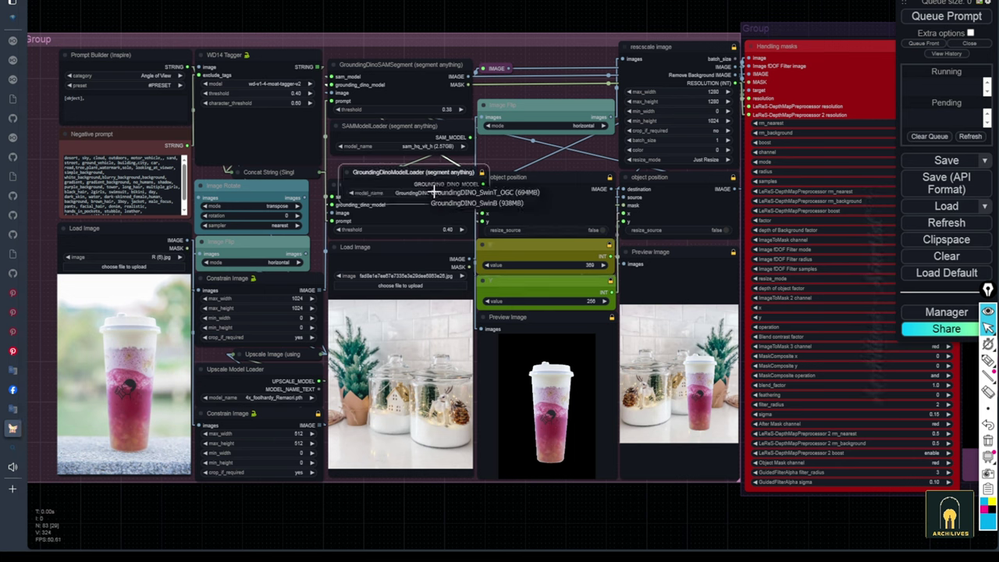
pyautogui.click(459, 203)
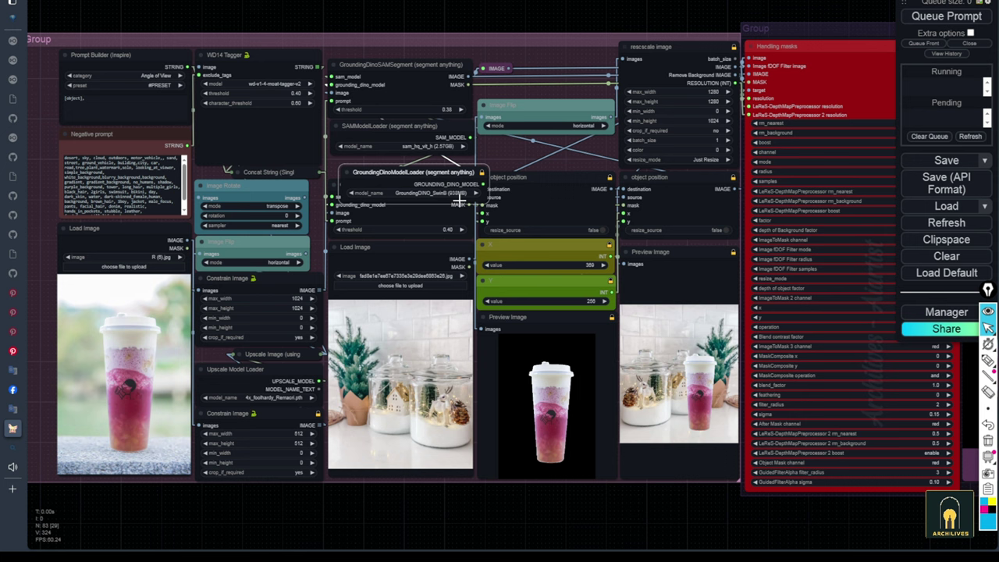
pyautogui.click(343, 171)
# Set the SAMModelLoader model to sam_vit_h (2.56GB) and collapse the node.
pyautogui.click(412, 146)
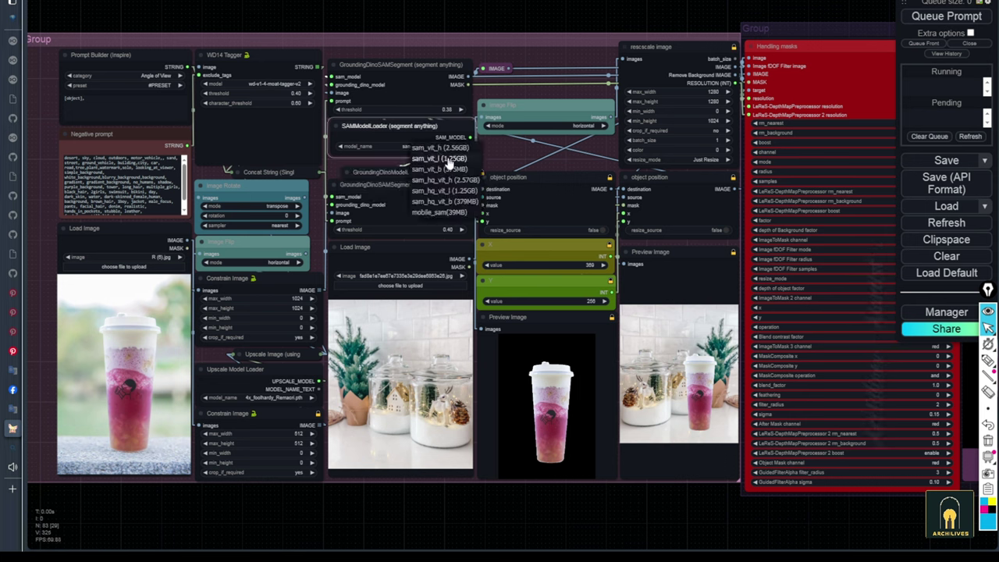
pyautogui.click(440, 148)
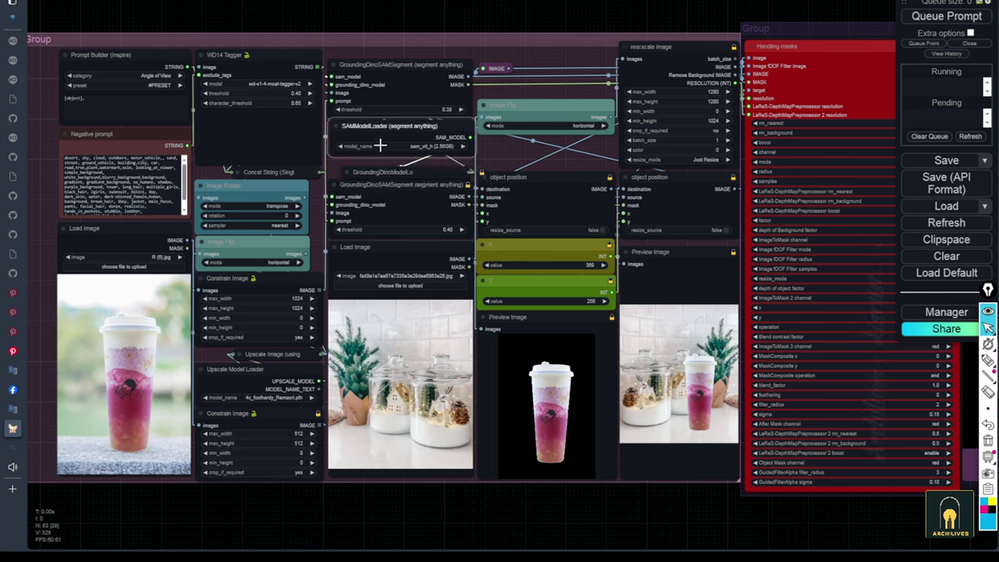
pyautogui.click(341, 130)
pyautogui.moveTo(429, 156); pyautogui.dragTo(415, 130)
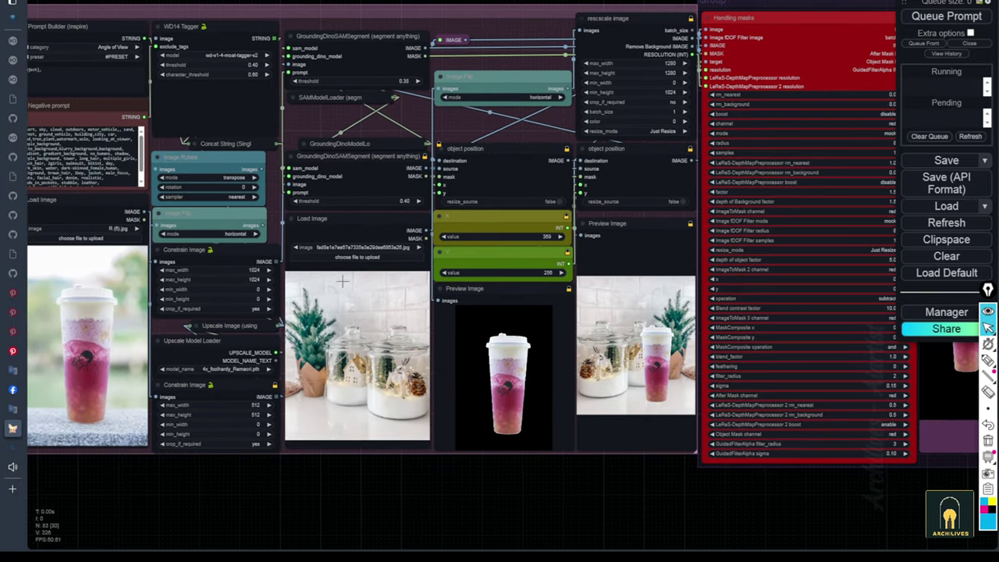
# Mark the full height of the cup image with a vertical double-headed arrow along its edge using the annotation pen.
pyautogui.moveTo(386, 500); pyautogui.dragTo(547, 505)
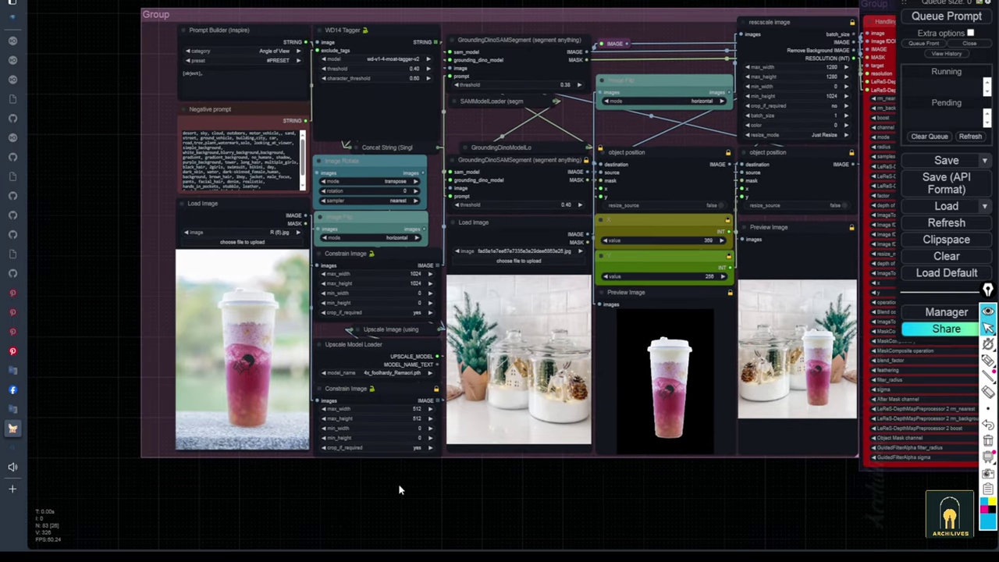
pyautogui.scroll(3, 398, 483)
pyautogui.moveTo(428, 492); pyautogui.dragTo(493, 511)
pyautogui.click(988, 360)
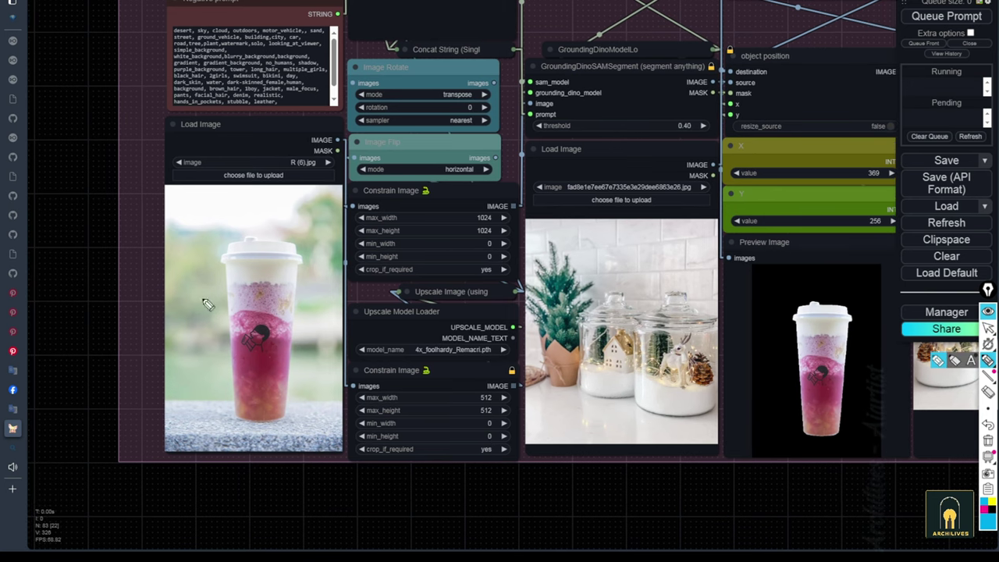
pyautogui.moveTo(167, 189)
pyautogui.mouseDown()
pyautogui.moveTo(167, 464)
pyautogui.moveTo(154, 442)
pyautogui.moveTo(172, 466)
pyautogui.mouseUp()
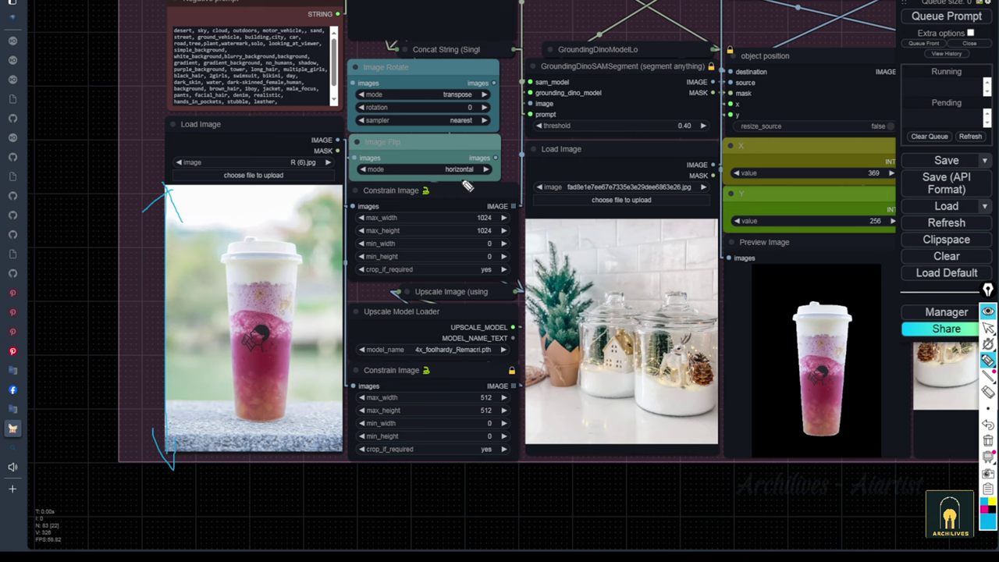
# Circle the Constrain Image node limiting the size to 1024 and mark the cup image's full width with a horizontal double-headed annotation arrow.
pyautogui.moveTo(434, 195)
pyautogui.mouseDown()
pyautogui.moveTo(345, 212)
pyautogui.moveTo(478, 281)
pyautogui.moveTo(494, 197)
pyautogui.moveTo(416, 178)
pyautogui.mouseUp()
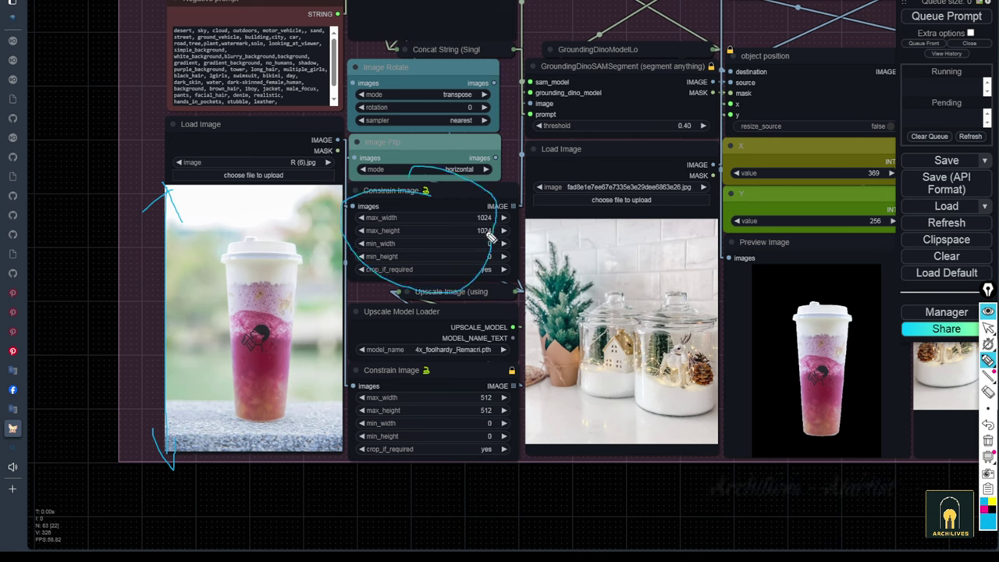
pyautogui.moveTo(154, 187); pyautogui.dragTo(360, 193)
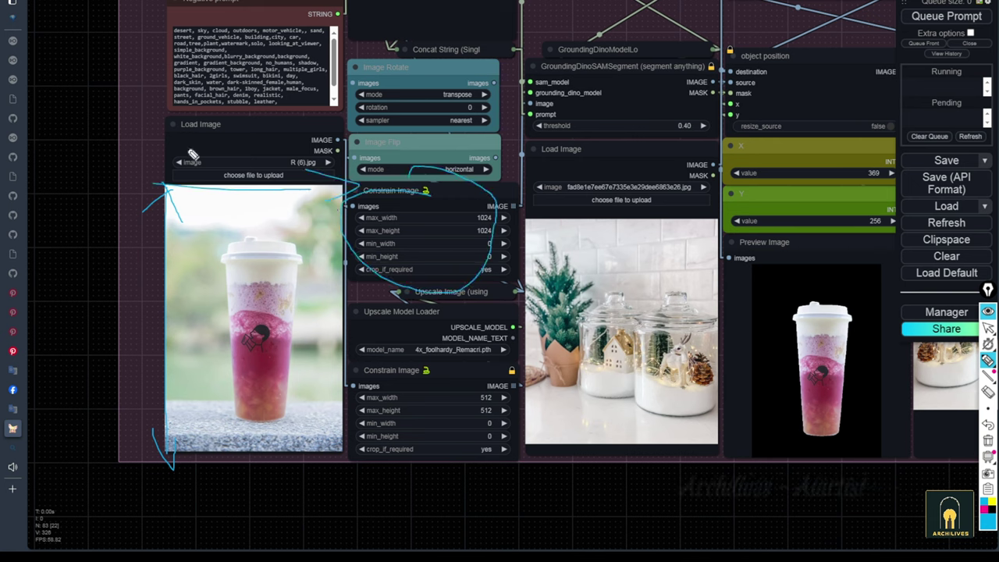
pyautogui.moveTo(186, 149)
pyautogui.mouseDown()
pyautogui.moveTo(162, 186)
pyautogui.moveTo(222, 205)
pyautogui.mouseUp()
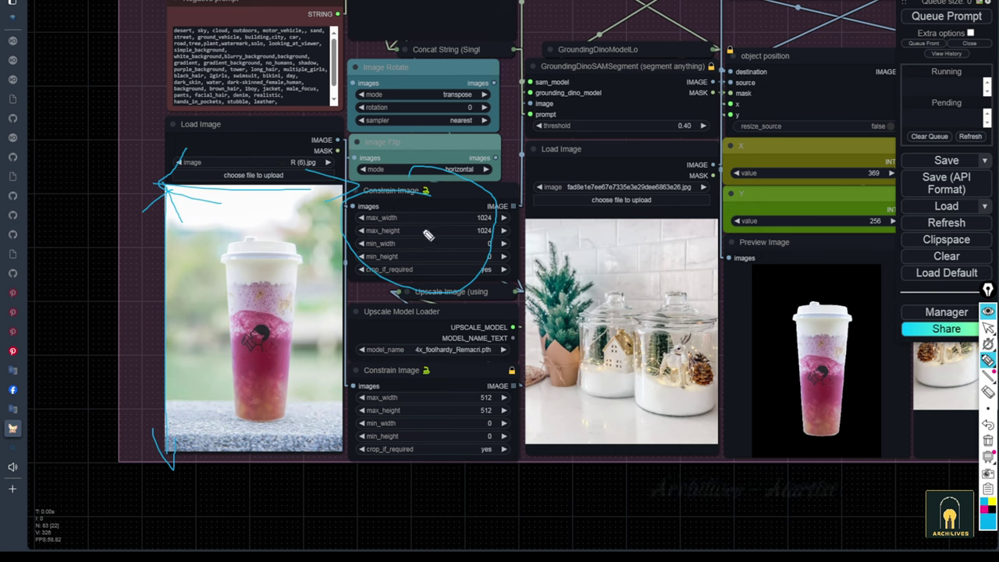
pyautogui.moveTo(370, 224); pyautogui.dragTo(411, 231)
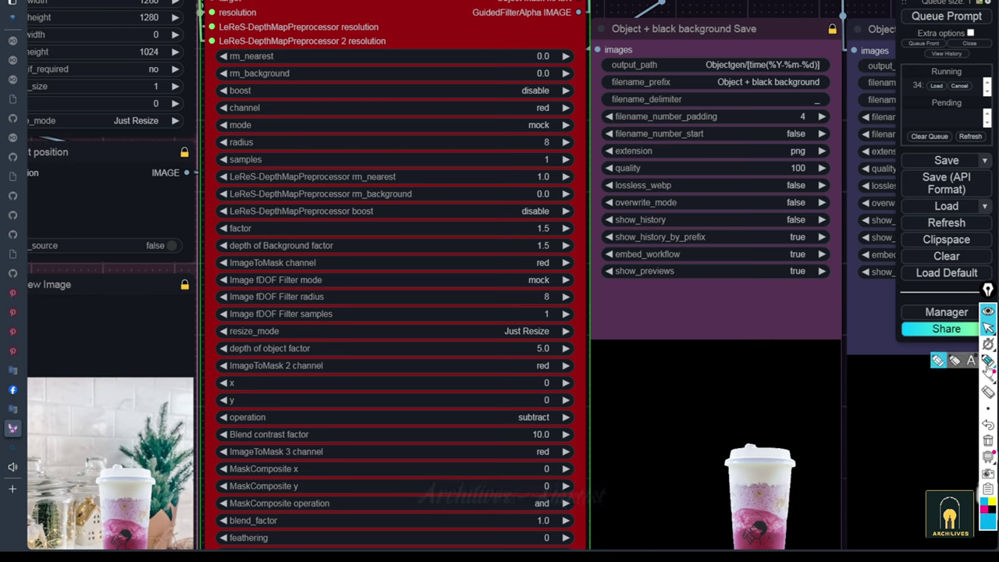
# Examine the Handling masks node and its four saved previews: the object on black, the object mask, the composite and the depth map.
pyautogui.moveTo(211, 174)
pyautogui.mouseDown()
pyautogui.moveTo(574, 170)
pyautogui.moveTo(585, 181)
pyautogui.moveTo(587, 241)
pyautogui.mouseUp()
pyautogui.moveTo(519, 263)
pyautogui.mouseDown()
pyautogui.moveTo(213, 263)
pyautogui.moveTo(212, 212)
pyautogui.mouseUp()
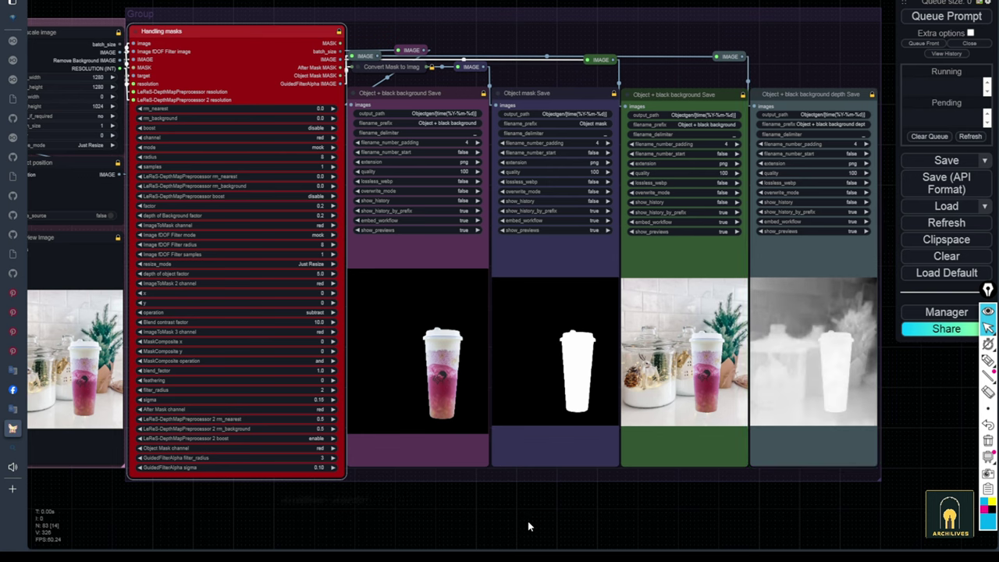
pyautogui.scroll(-3, 528, 525)
pyautogui.moveTo(321, 527); pyautogui.dragTo(332, 505)
pyautogui.scroll(11, 681, 395)
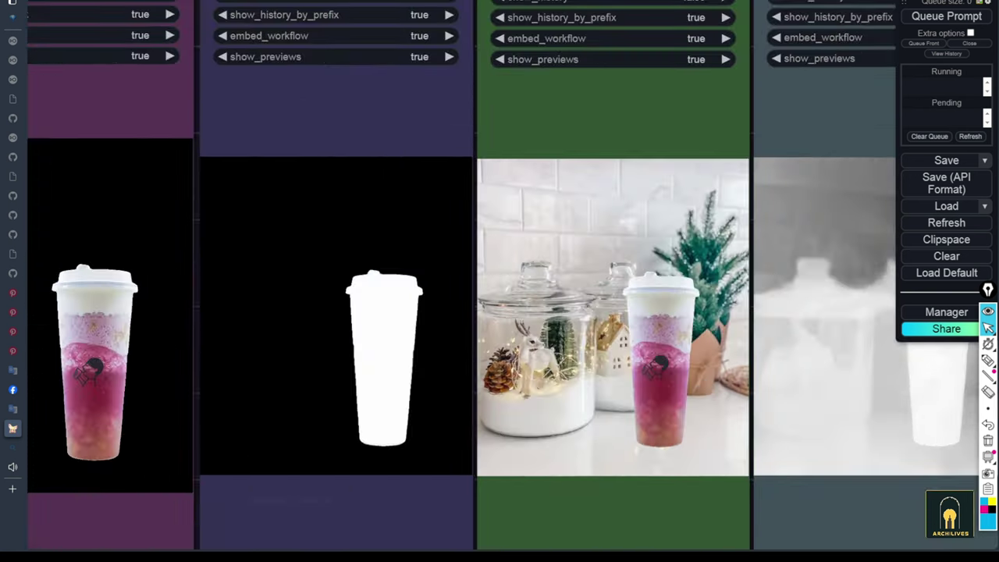
pyautogui.scroll(-15, 704, 413)
pyautogui.moveTo(581, 260); pyautogui.dragTo(761, 316)
pyautogui.scroll(4, 761, 316)
pyautogui.rightClick(771, 286)
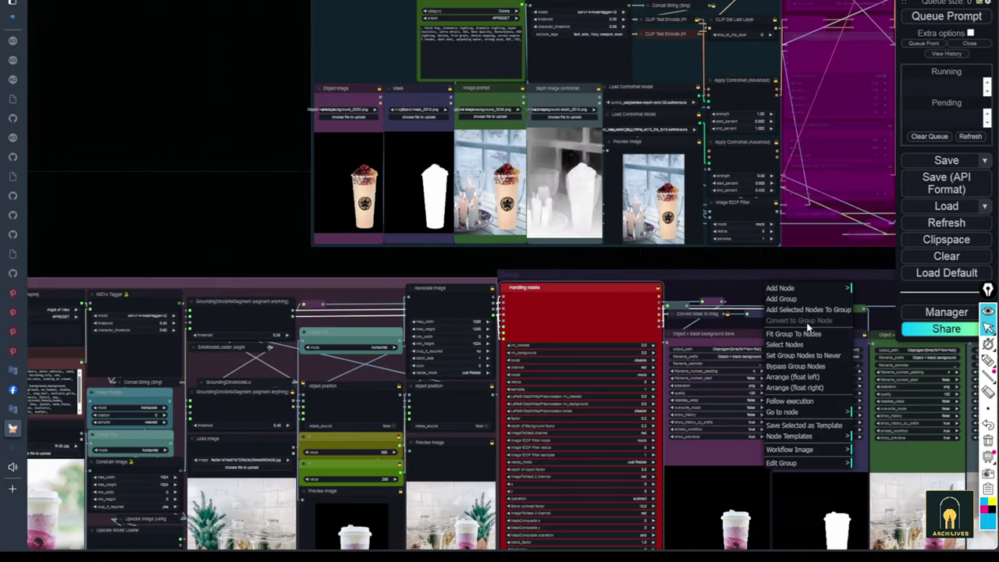
pyautogui.click(743, 266)
pyautogui.moveTo(743, 265); pyautogui.dragTo(370, 377)
pyautogui.rightClick(754, 279)
pyautogui.click(769, 406)
# Draw annotation arrows from the four save nodes to the Object image, Mask, Image prompt and depth image controlnet nodes, and clear the drawing.
pyautogui.moveTo(751, 403); pyautogui.dragTo(902, 345)
pyautogui.click(987, 360)
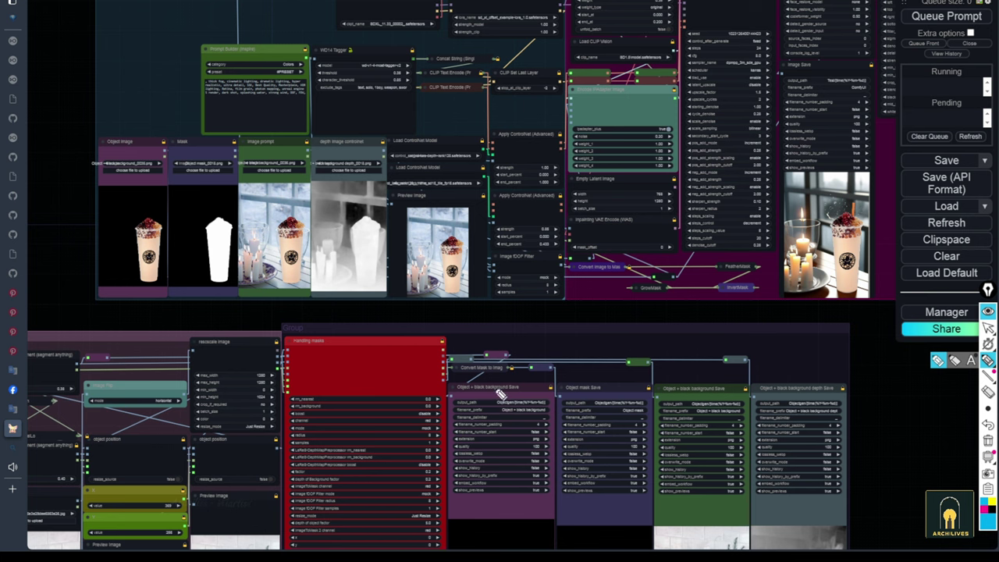
pyautogui.moveTo(497, 388); pyautogui.dragTo(156, 281)
pyautogui.moveTo(201, 294)
pyautogui.mouseDown()
pyautogui.moveTo(154, 268)
pyautogui.moveTo(220, 273)
pyautogui.mouseUp()
pyautogui.moveTo(589, 389)
pyautogui.mouseDown()
pyautogui.moveTo(421, 293)
pyautogui.moveTo(223, 247)
pyautogui.mouseUp()
pyautogui.moveTo(701, 389)
pyautogui.mouseDown()
pyautogui.moveTo(490, 280)
pyautogui.moveTo(277, 215)
pyautogui.mouseUp()
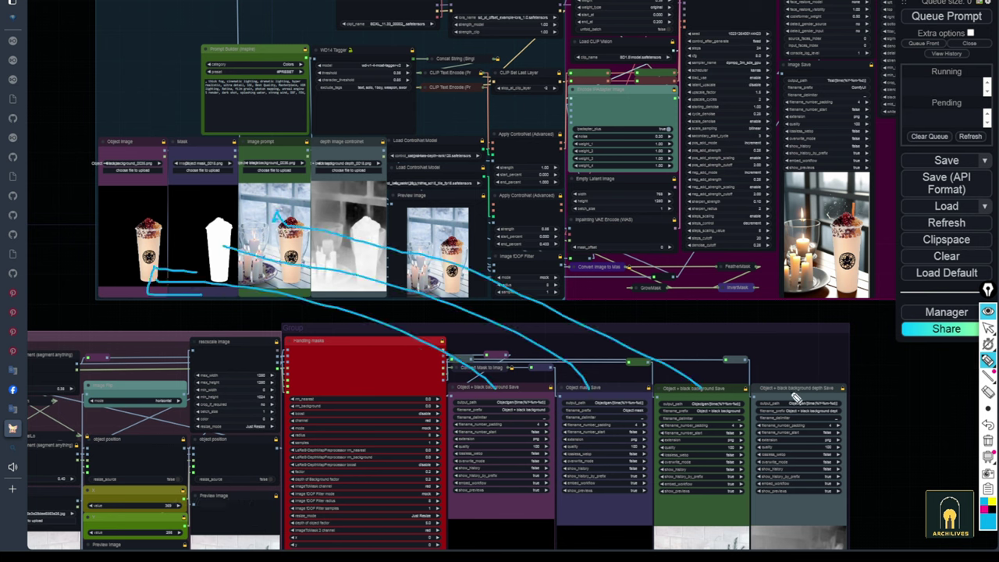
pyautogui.moveTo(796, 397); pyautogui.dragTo(374, 218)
pyautogui.click(988, 439)
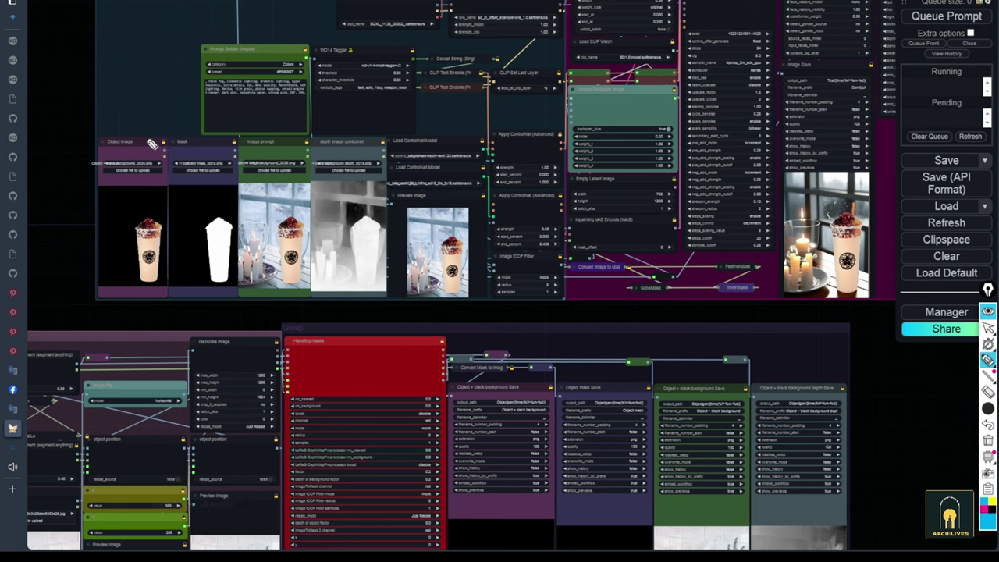
# Copy the cup on the black background from its save node into the Object image node through the Clipspace.
pyautogui.hotkey('ctrl', 'shift', '2')
pyautogui.moveTo(87, 119); pyautogui.dragTo(183, 185)
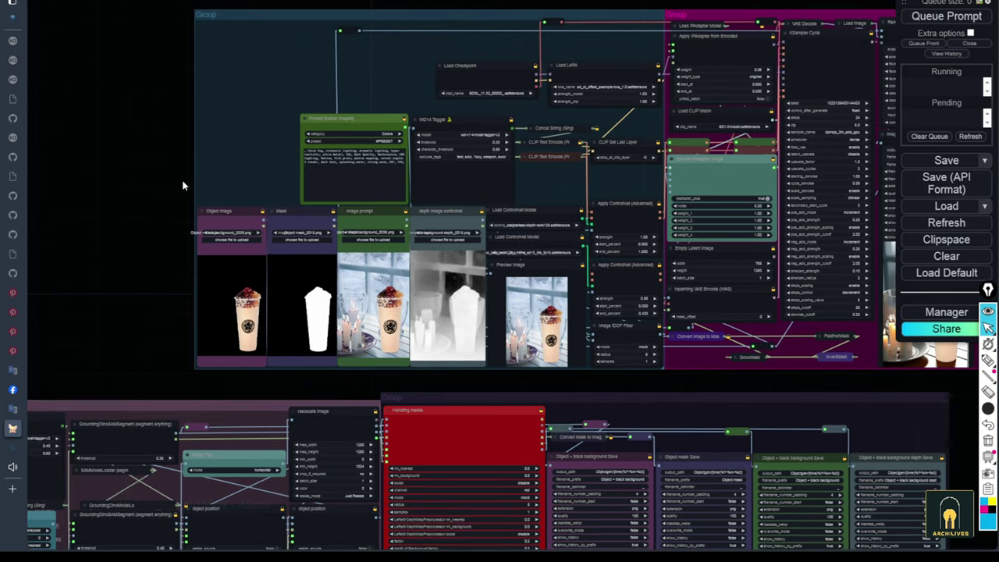
pyautogui.scroll(3, 183, 184)
pyautogui.moveTo(180, 138); pyautogui.dragTo(161, 43)
pyautogui.scroll(-6, 161, 43)
pyautogui.scroll(5, 488, 460)
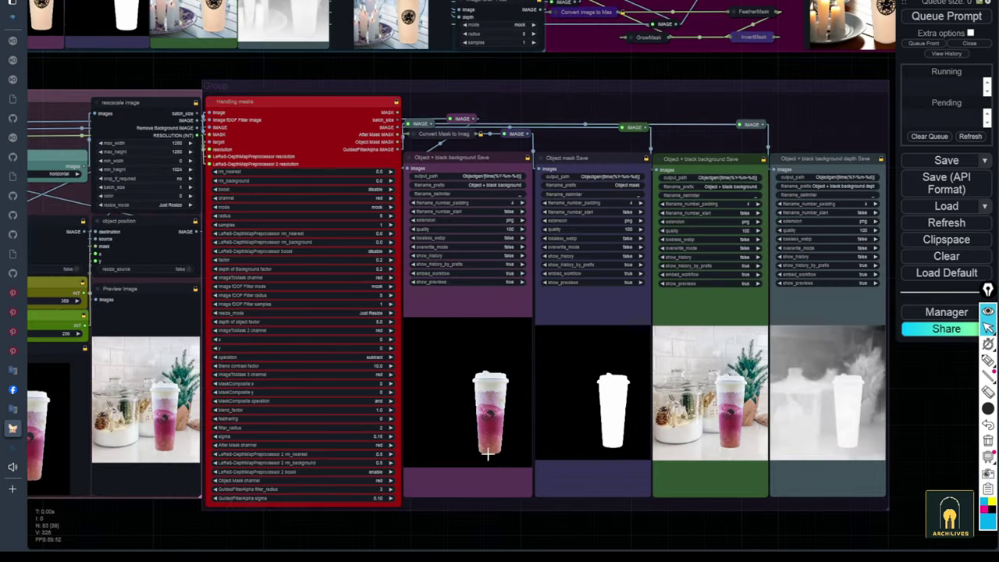
pyautogui.rightClick(465, 459)
pyautogui.click(484, 365)
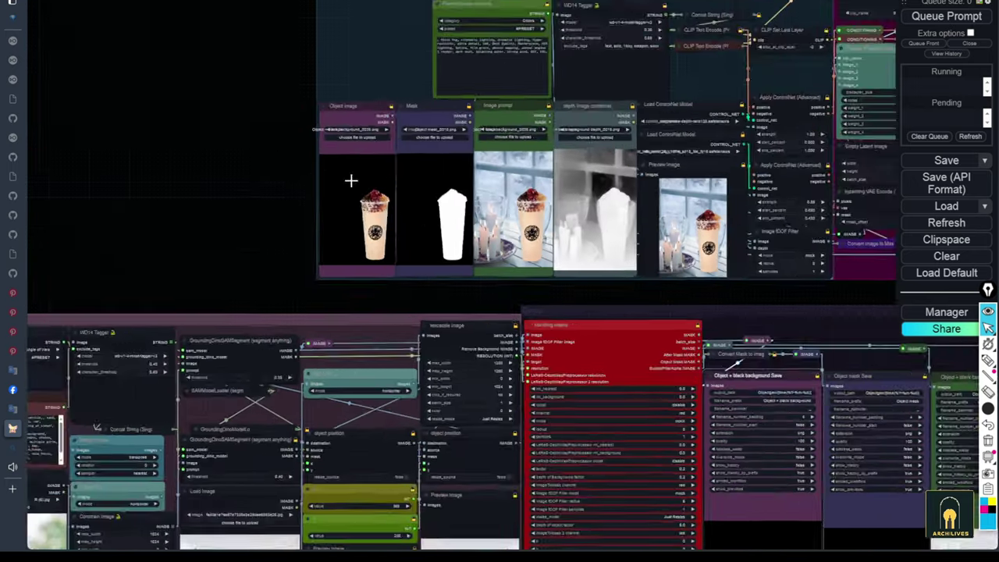
pyautogui.rightClick(351, 181)
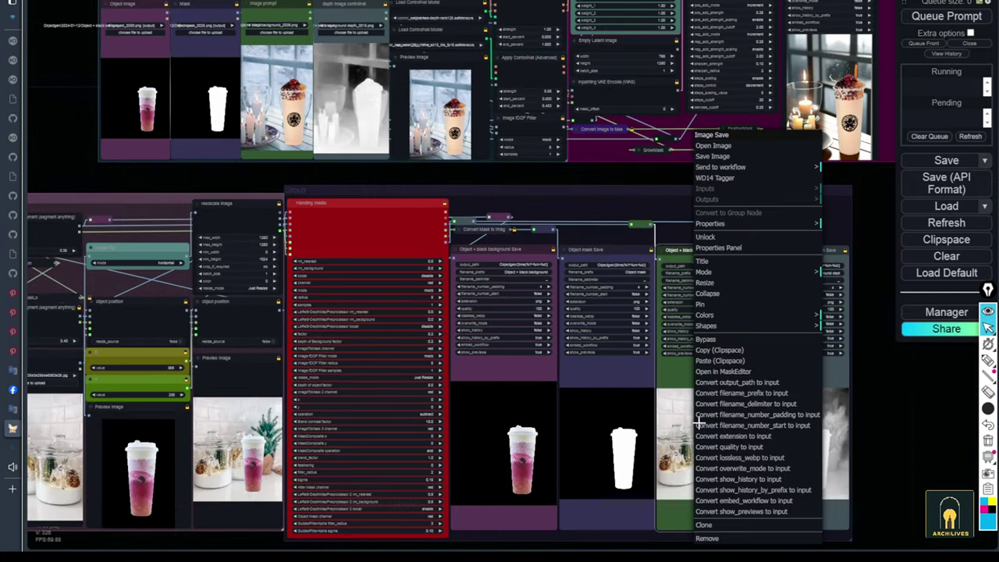
# Copy the composite cup image into the Image prompt node and the depth map into the depth image controlnet node through the Clipspace.
pyautogui.click(740, 351)
pyautogui.rightClick(284, 87)
pyautogui.click(312, 334)
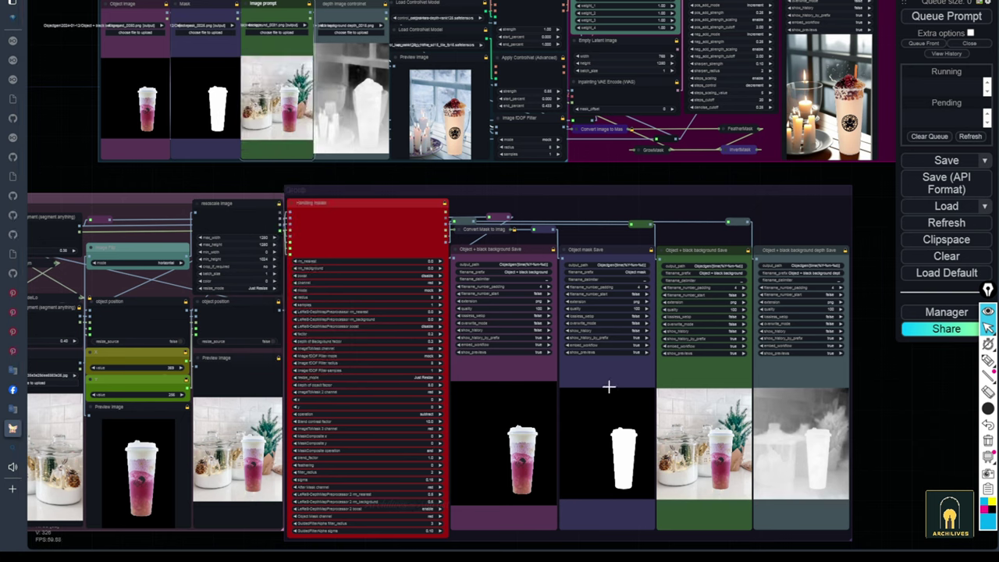
pyautogui.rightClick(802, 447)
pyautogui.click(838, 351)
pyautogui.rightClick(364, 97)
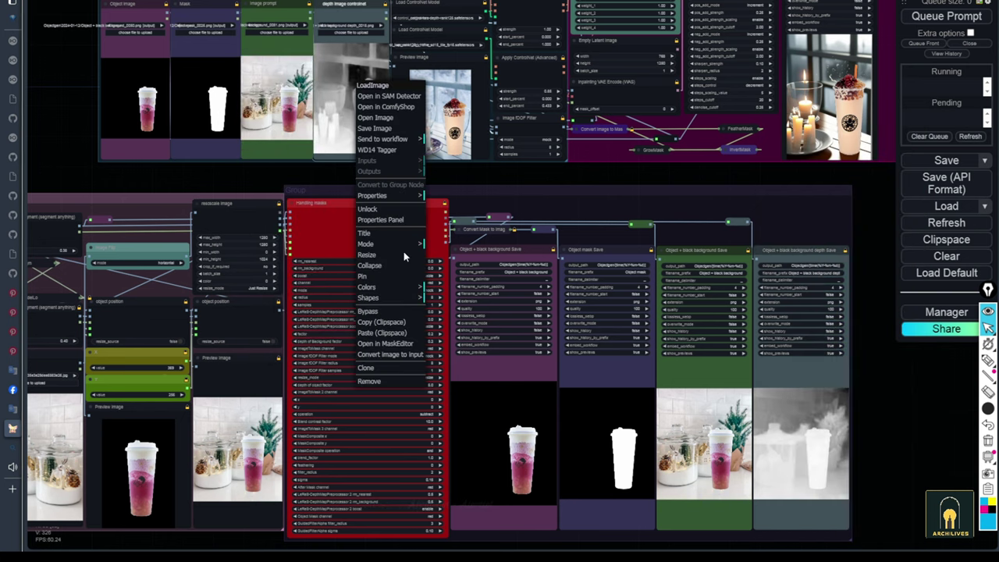
pyautogui.click(394, 333)
# Bypass all nodes in the mask handling group and in the neighbouring object positioning group.
pyautogui.rightClick(679, 212)
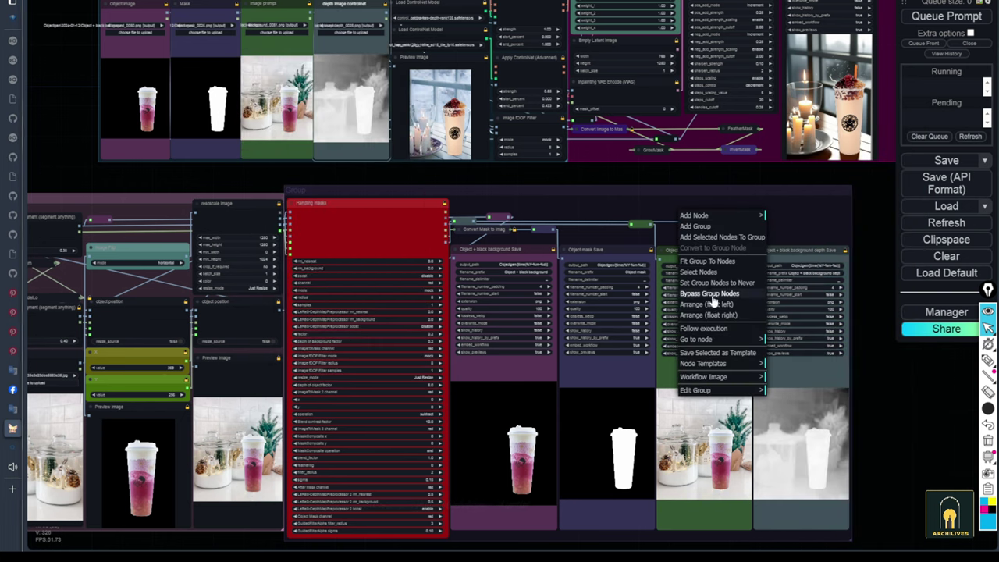
pyautogui.click(710, 286)
pyautogui.rightClick(151, 207)
pyautogui.click(200, 286)
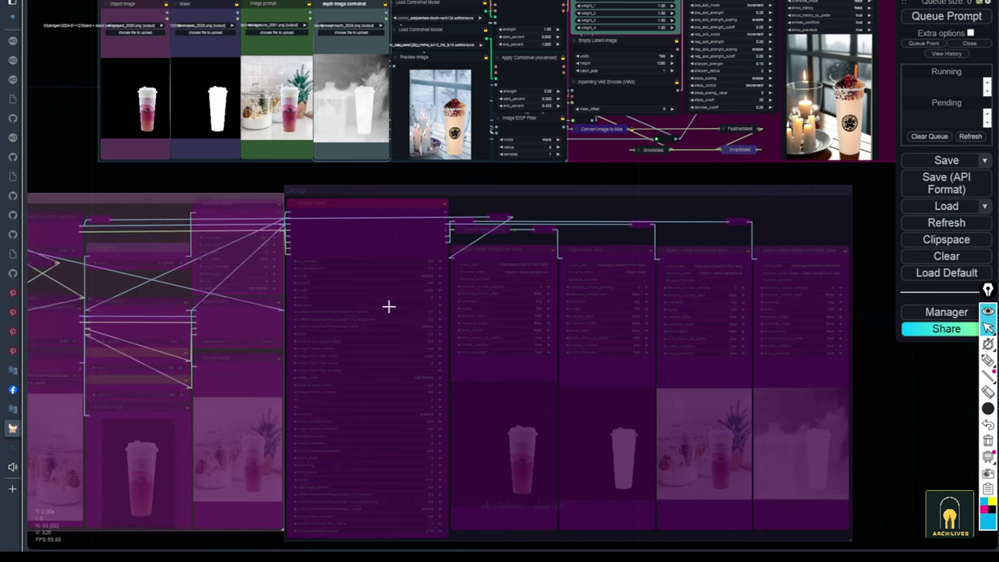
# Queue the prompt to generate the cup scene from the pasted object, mask, image prompt and depth images.
pyautogui.moveTo(388, 305); pyautogui.dragTo(430, 371)
pyautogui.scroll(-2, 430, 372)
pyautogui.scroll(5, 495, 160)
pyautogui.moveTo(510, 330); pyautogui.dragTo(501, 451)
pyautogui.scroll(-1, 502, 451)
pyautogui.click(946, 16)
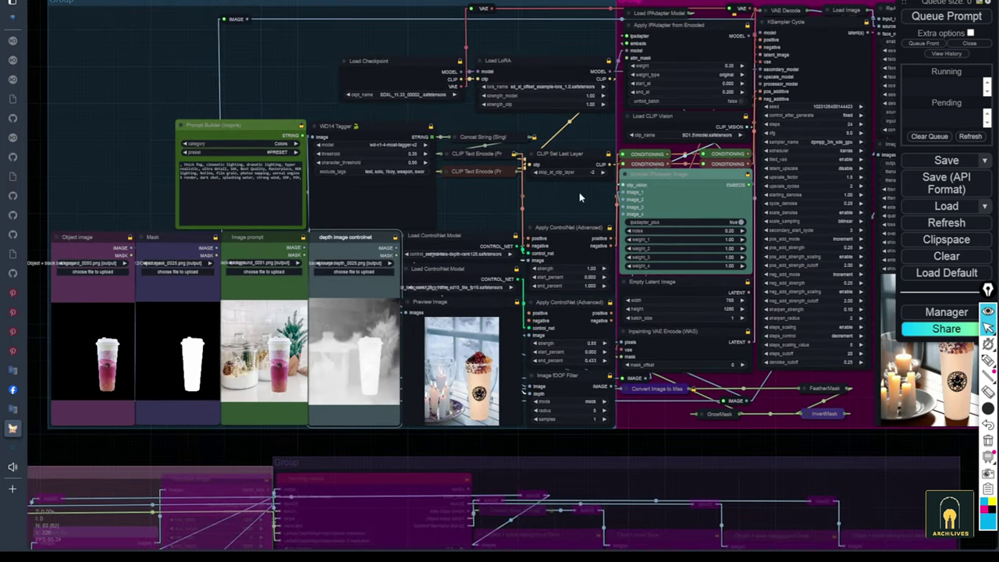
pyautogui.scroll(-2, 474, 200)
pyautogui.scroll(2, 155, 217)
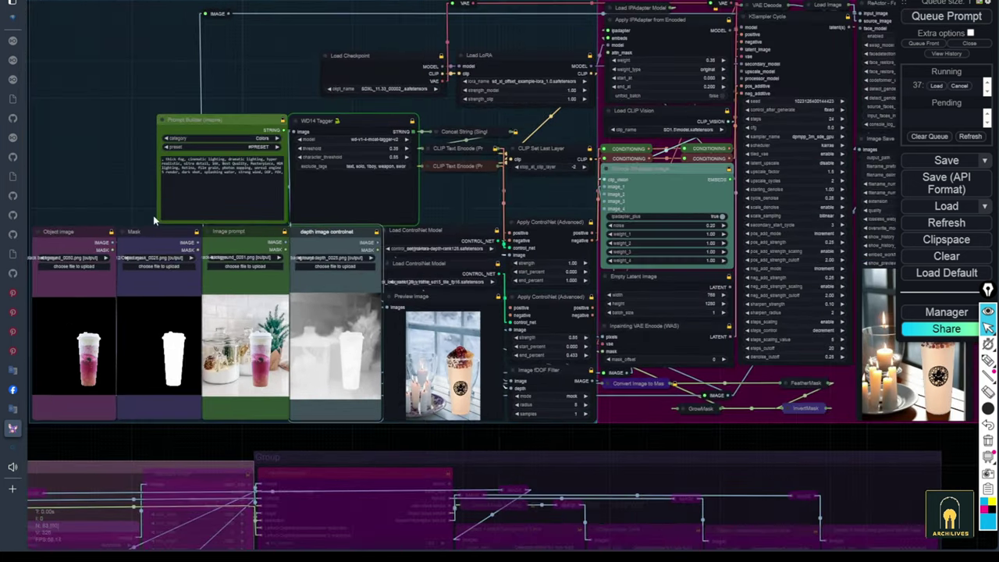
pyautogui.moveTo(466, 207); pyautogui.dragTo(487, 221)
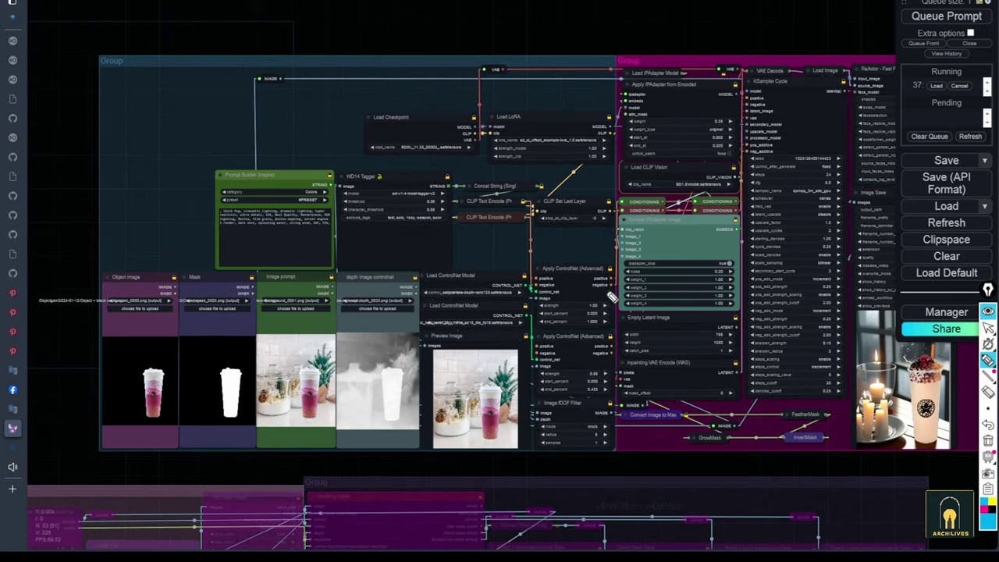
# Annotate how depth feeds ControlNet, the image prompt feeds the prompt and IPAdapter, and mask and object feed Inpainting VAE Encode; clear the annotations.
pyautogui.moveTo(525, 260); pyautogui.dragTo(627, 259)
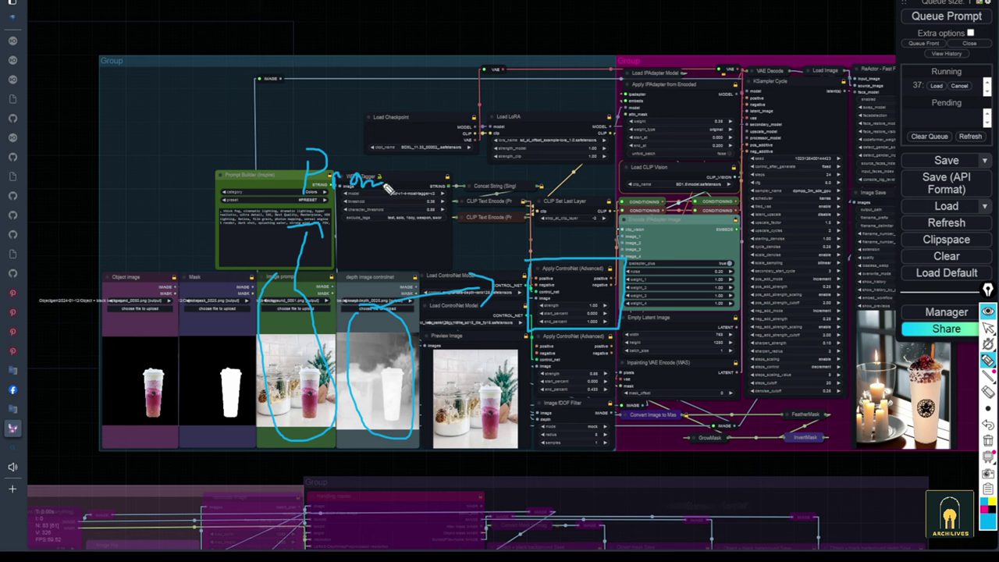
pyautogui.moveTo(334, 305); pyautogui.dragTo(658, 148)
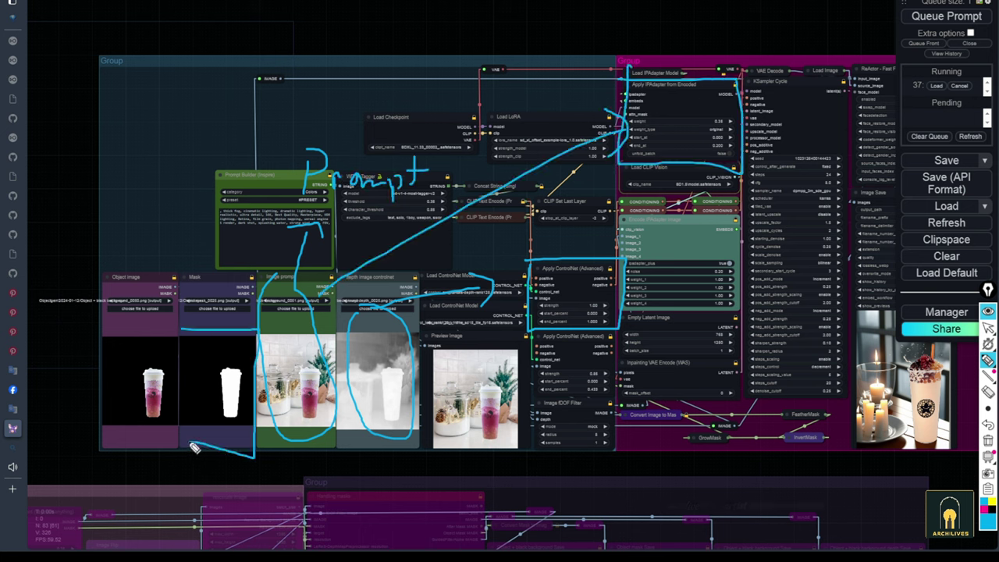
pyautogui.moveTo(195, 448); pyautogui.dragTo(190, 334)
pyautogui.moveTo(219, 379); pyautogui.dragTo(636, 376)
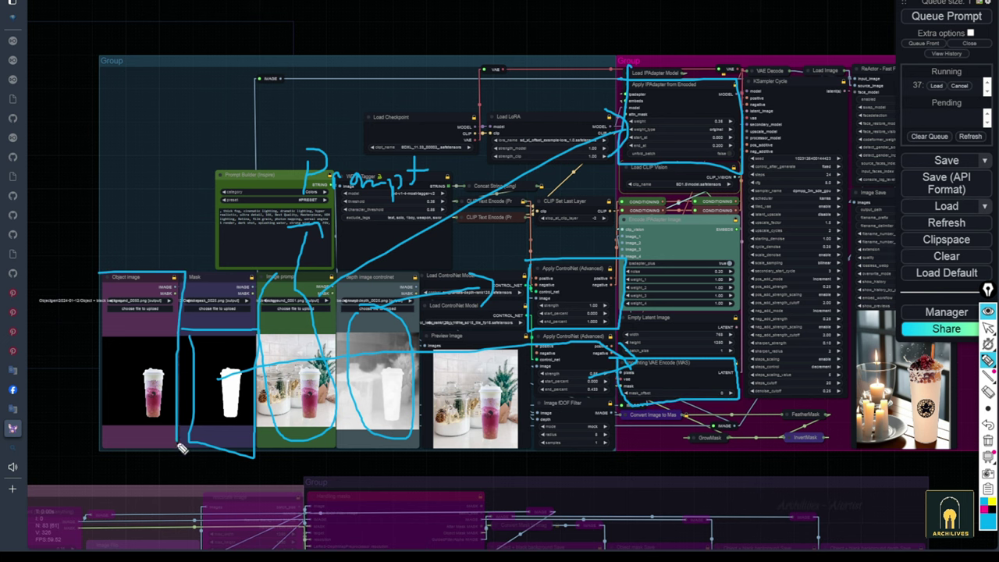
pyautogui.moveTo(181, 449); pyautogui.dragTo(184, 275)
pyautogui.moveTo(147, 369); pyautogui.dragTo(642, 378)
pyautogui.click(988, 440)
pyautogui.click(988, 328)
# Expand the Load IPAdapter Model node to check its model file, and collapse it again.
pyautogui.scroll(2, 653, 82)
pyautogui.click(621, 72)
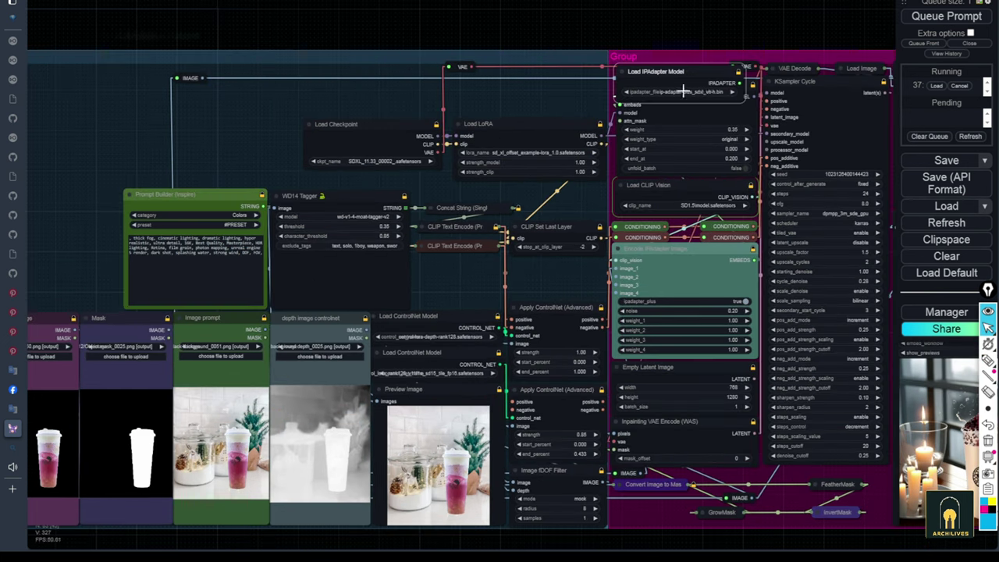
pyautogui.scroll(-3, 573, 191)
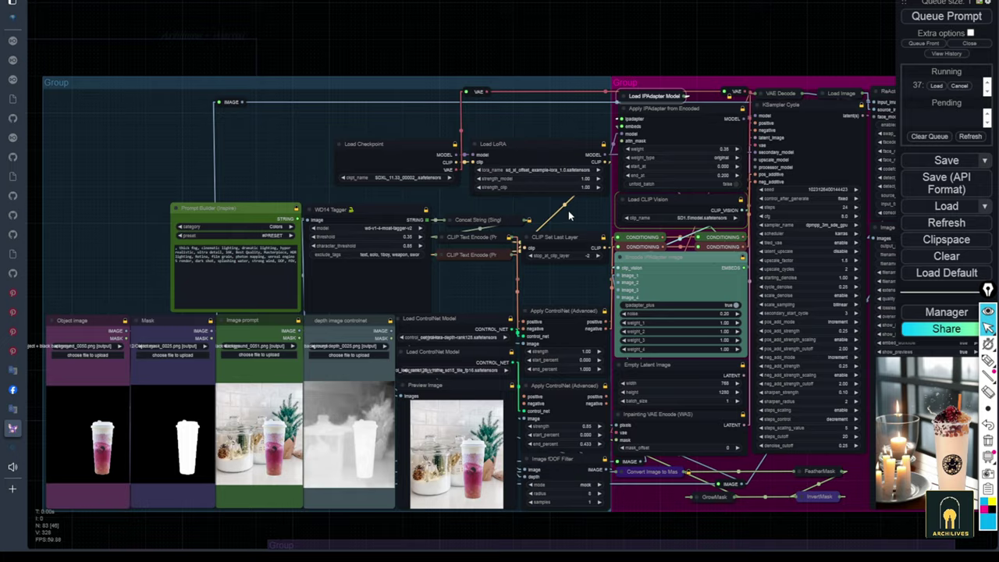
pyautogui.scroll(3, 563, 216)
pyautogui.scroll(-3, 531, 133)
pyautogui.scroll(2, 545, 223)
# Expand the CLIP Text Encode (Prompt) and Concat String nodes to inspect their contents, and collapse them again.
pyautogui.click(417, 229)
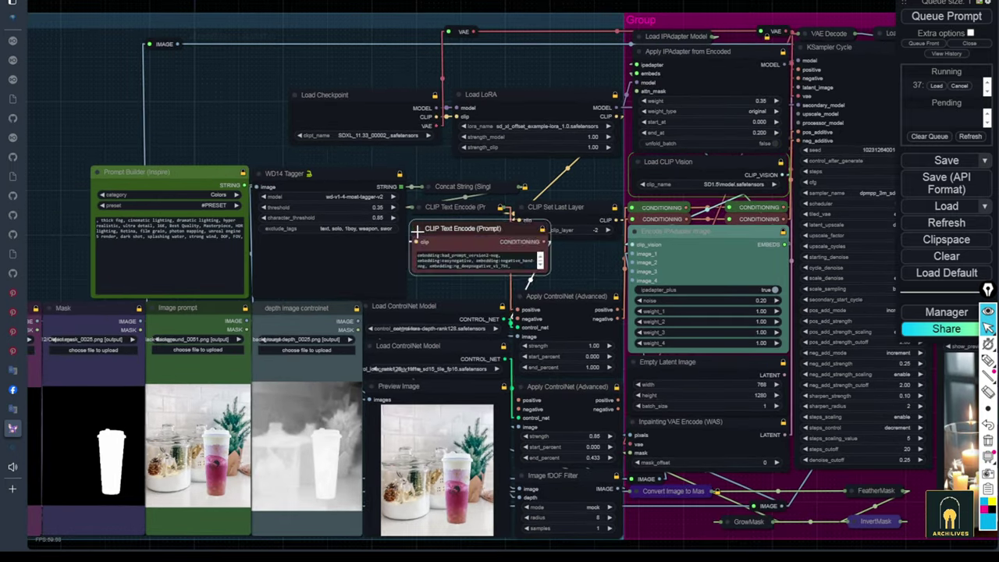
pyautogui.click(416, 229)
pyautogui.click(419, 207)
pyautogui.click(428, 187)
pyautogui.click(428, 187)
# Outline the KSampler Cycle node with the annotation pen and clear the drawing.
pyautogui.moveTo(569, 249); pyautogui.dragTo(219, 225)
pyautogui.scroll(-2, 235, 366)
pyautogui.scroll(1, 247, 258)
pyautogui.moveTo(248, 258); pyautogui.dragTo(264, 260)
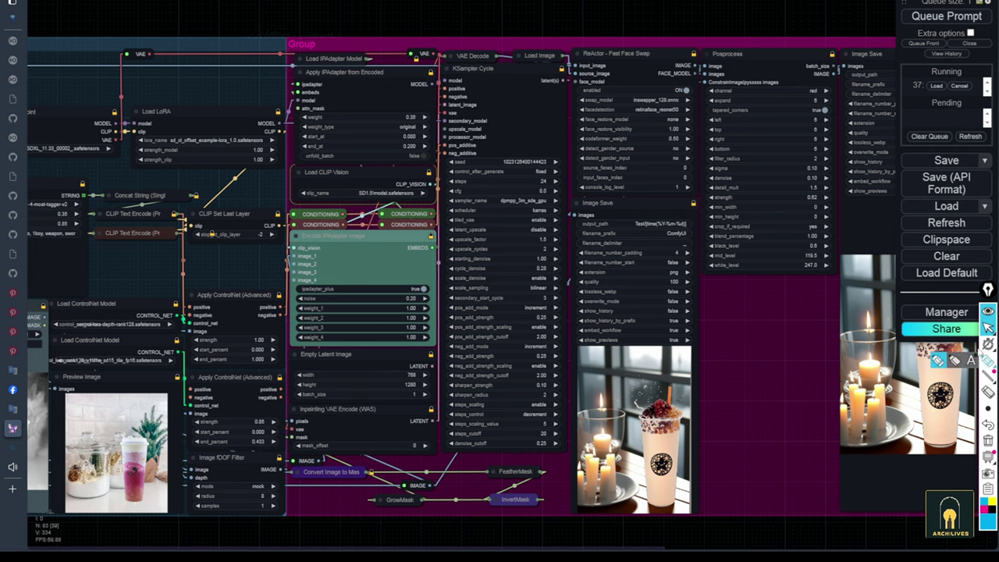
pyautogui.click(938, 360)
pyautogui.moveTo(441, 64)
pyautogui.mouseDown()
pyautogui.moveTo(576, 398)
pyautogui.moveTo(433, 56)
pyautogui.mouseUp()
pyautogui.click(988, 441)
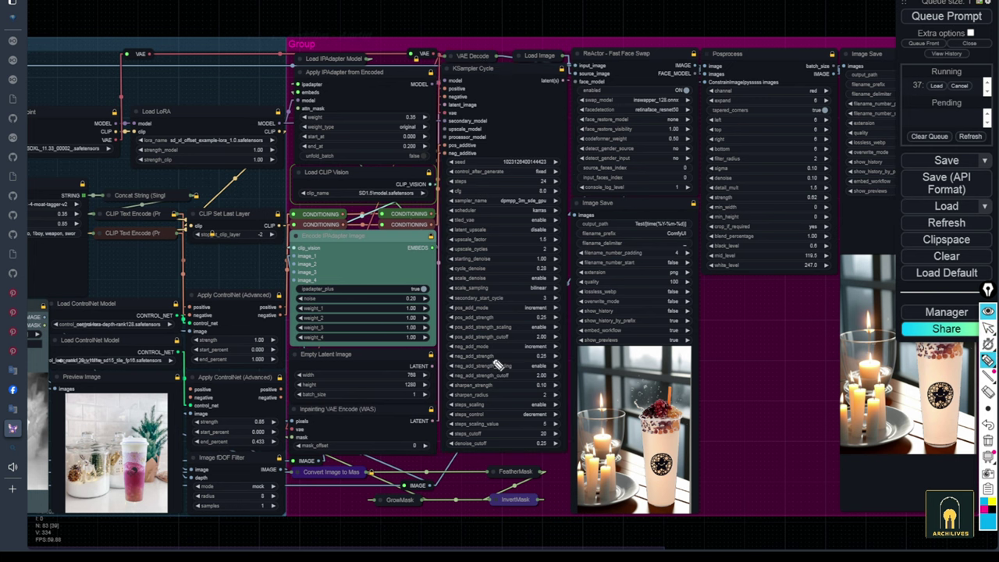
# Collapse the screen annotation toolbar.
pyautogui.moveTo(672, 394); pyautogui.dragTo(619, 380)
pyautogui.moveTo(221, 524); pyautogui.dragTo(622, 508)
pyautogui.moveTo(736, 506); pyautogui.dragTo(307, 530)
pyautogui.moveTo(689, 372)
pyautogui.mouseDown()
pyautogui.moveTo(651, 381)
pyautogui.moveTo(682, 361)
pyautogui.moveTo(604, 262)
pyautogui.mouseUp()
pyautogui.click(988, 311)
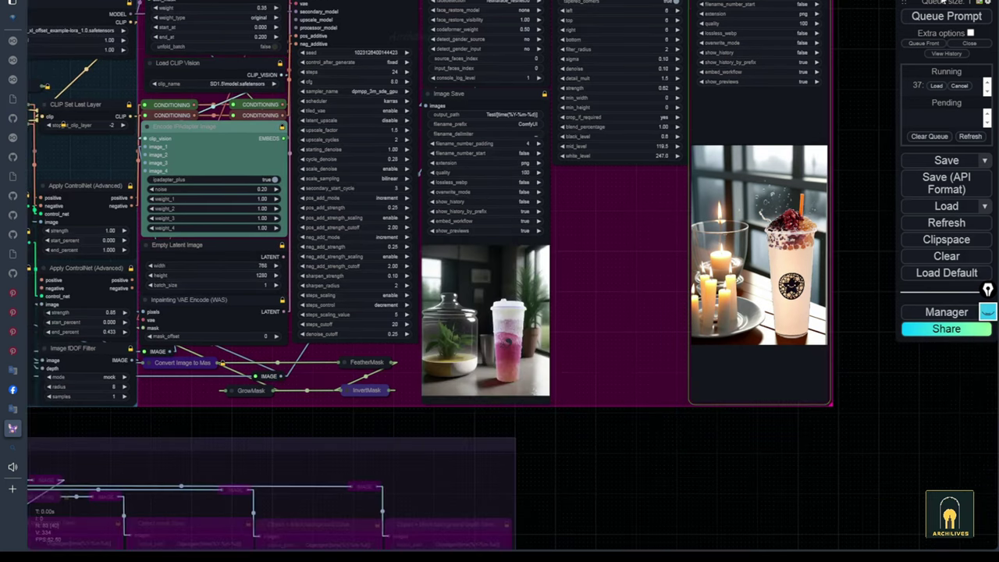
# Examine the generated cup scene in both Image Save previews up close and compare it with the source images in the workflow.
pyautogui.moveTo(629, 443); pyautogui.dragTo(654, 529)
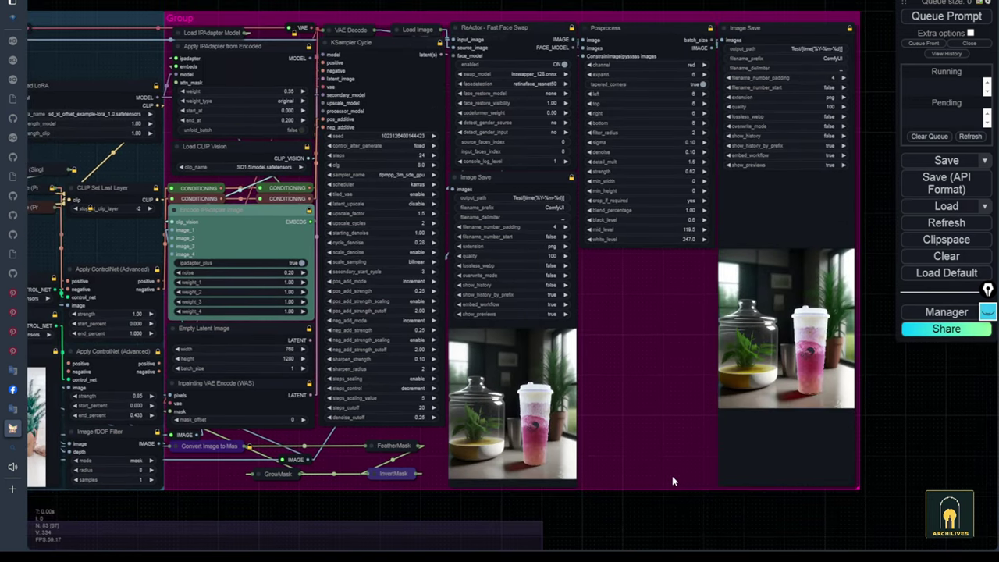
pyautogui.scroll(6, 651, 481)
pyautogui.scroll(2, 637, 472)
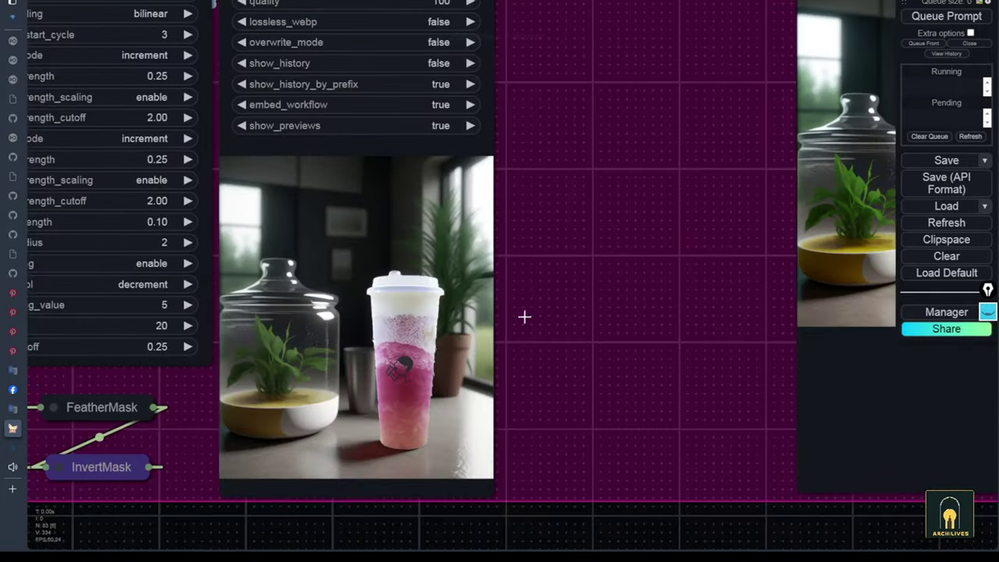
pyautogui.moveTo(629, 286); pyautogui.dragTo(227, 368)
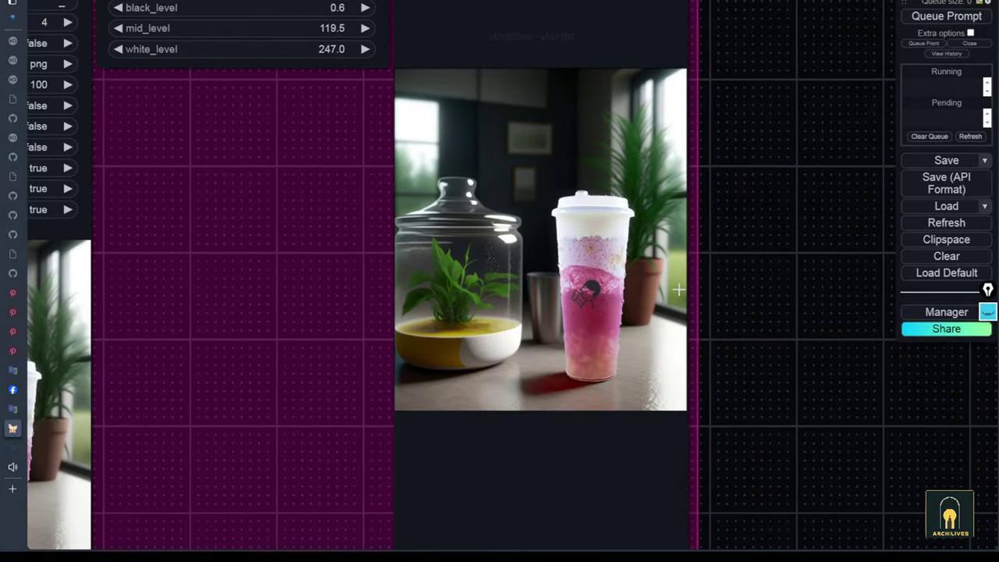
pyautogui.scroll(-5, 825, 285)
pyautogui.scroll(3, 652, 482)
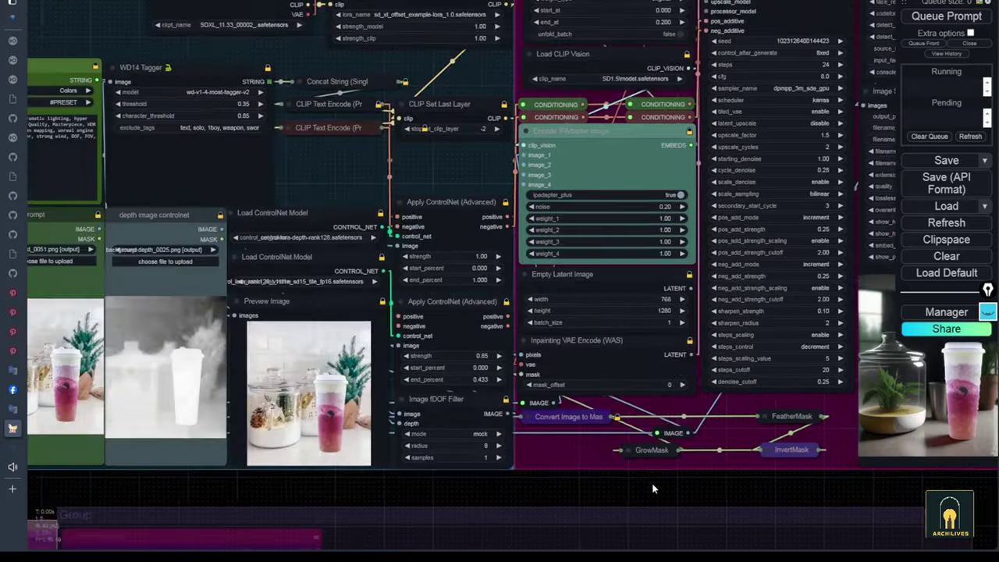
pyautogui.moveTo(652, 482); pyautogui.dragTo(141, 462)
pyautogui.moveTo(589, 474); pyautogui.dragTo(457, 490)
pyautogui.scroll(-4, 776, 322)
pyautogui.moveTo(469, 442); pyautogui.dragTo(838, 466)
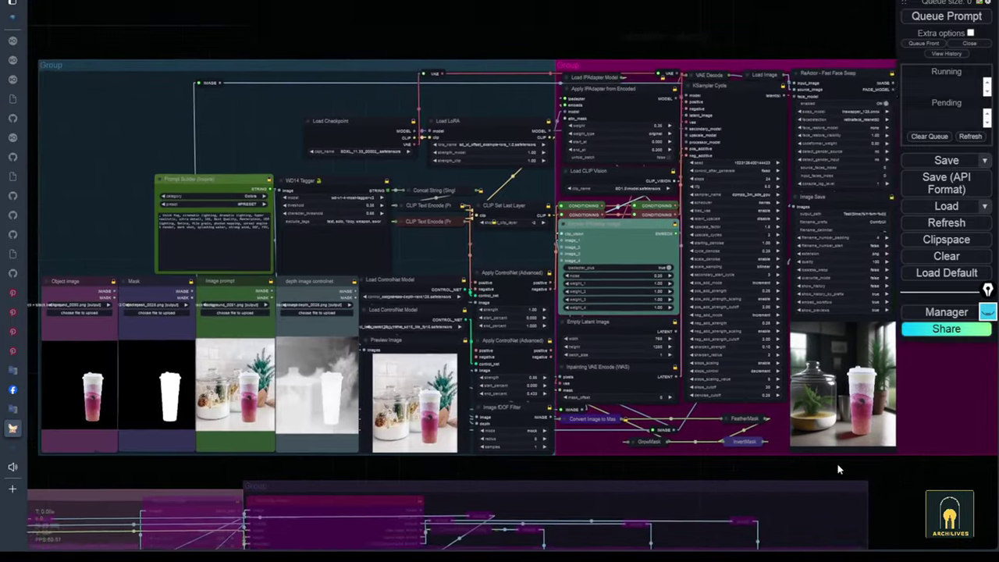
# Remove "thick fog, cinematic lighting, dramatic lighting" from the prompt text in the Prompt Builder node.
pyautogui.scroll(12, 175, 245)
pyautogui.moveTo(224, 238); pyautogui.dragTo(560, 238)
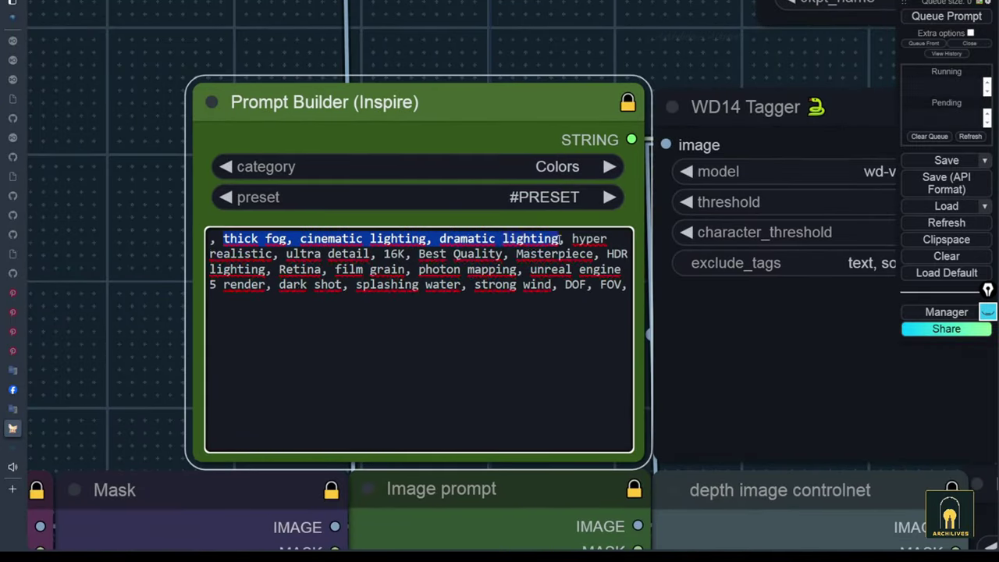
pyautogui.press('BackSpace')
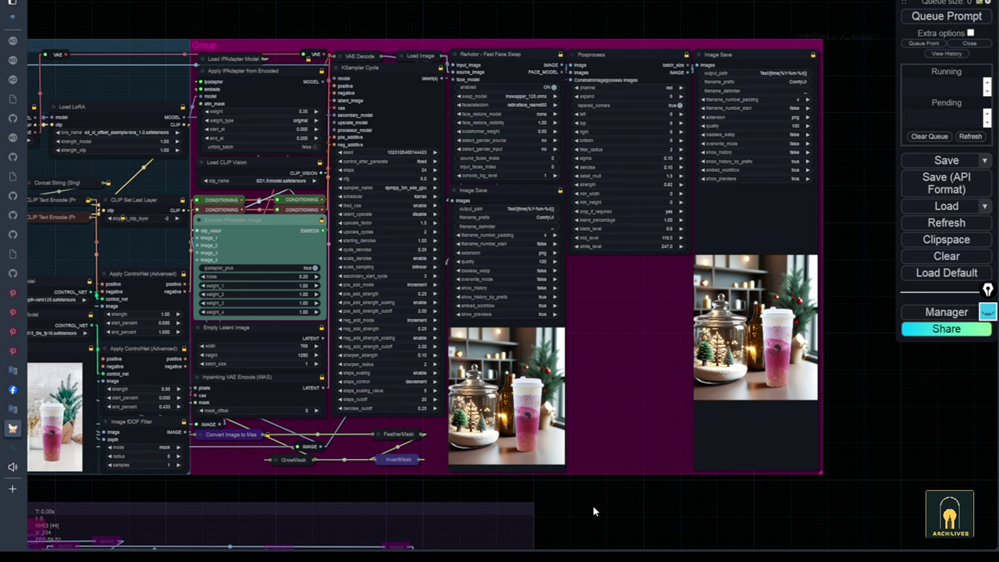
# Examine the generated Christmas cup scene up close in both Image Save previews.
pyautogui.scroll(6, 549, 416)
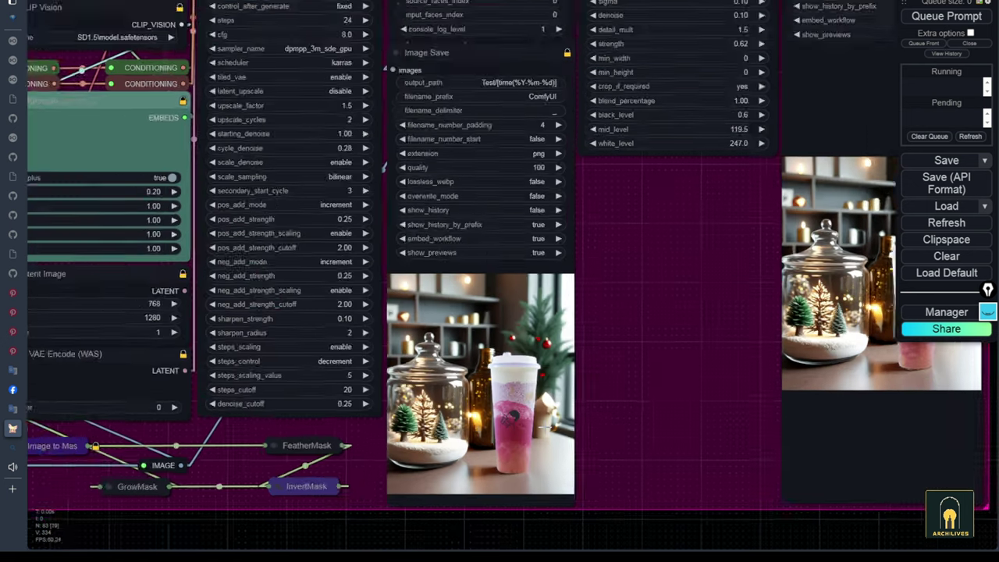
pyautogui.scroll(10, 531, 428)
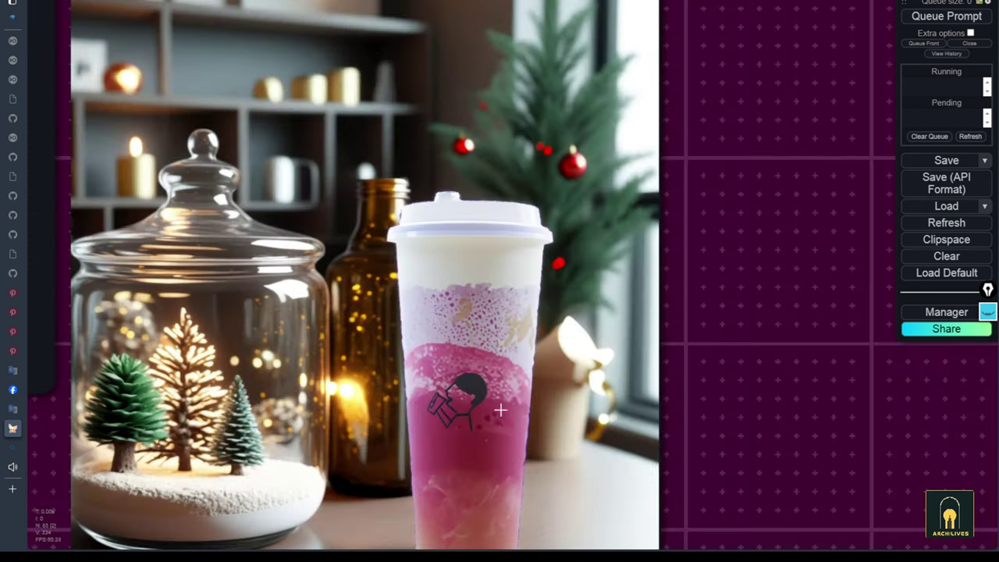
pyautogui.scroll(-8, 288, 351)
pyautogui.moveTo(665, 359); pyautogui.dragTo(287, 472)
pyautogui.scroll(9, 583, 302)
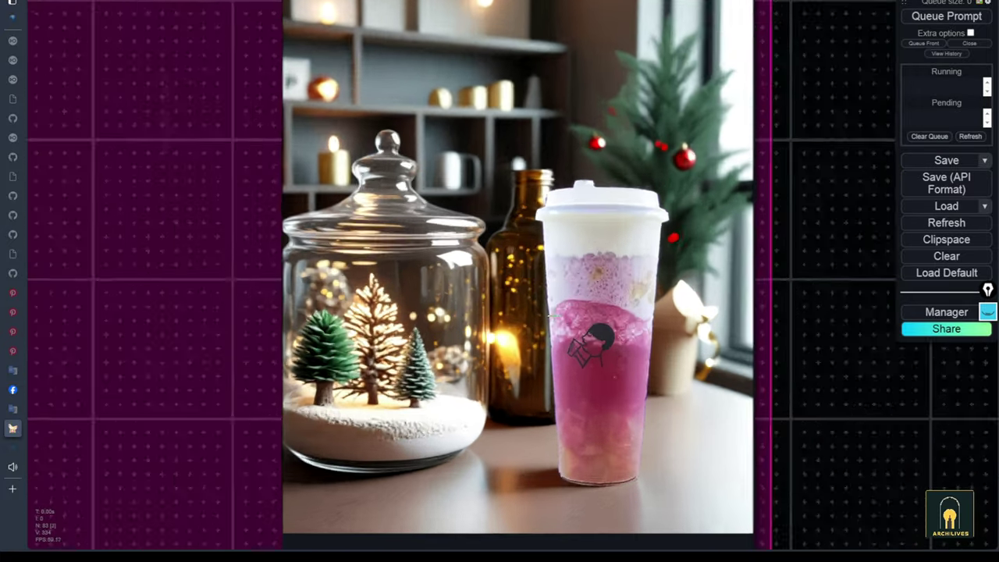
pyautogui.scroll(-4, 640, 349)
pyautogui.scroll(-10, 456, 195)
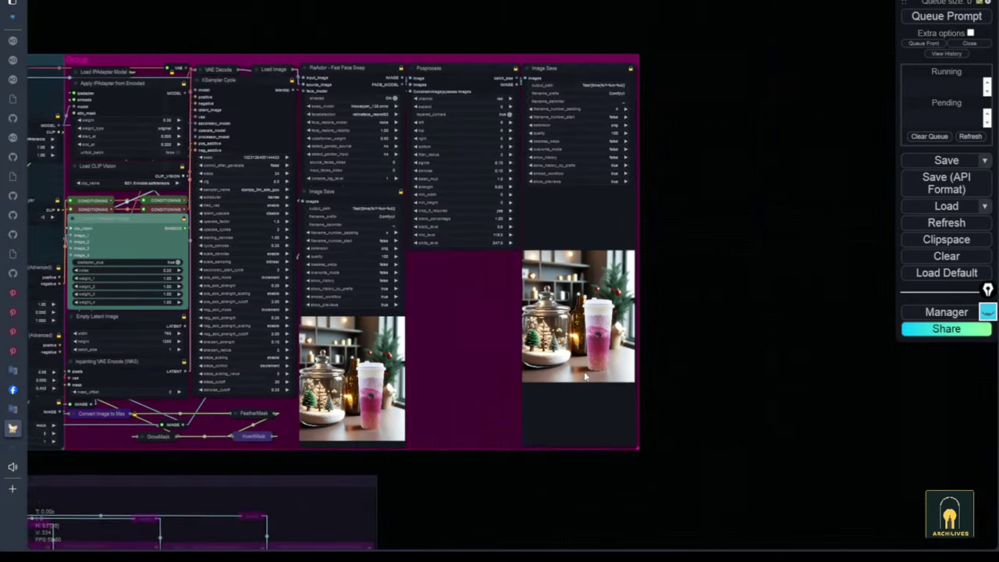
# Compare the workflow's source images and prompt with the generated Christmas previews, and inspect the KSampler Cycle settings.
pyautogui.moveTo(530, 382); pyautogui.dragTo(990, 369)
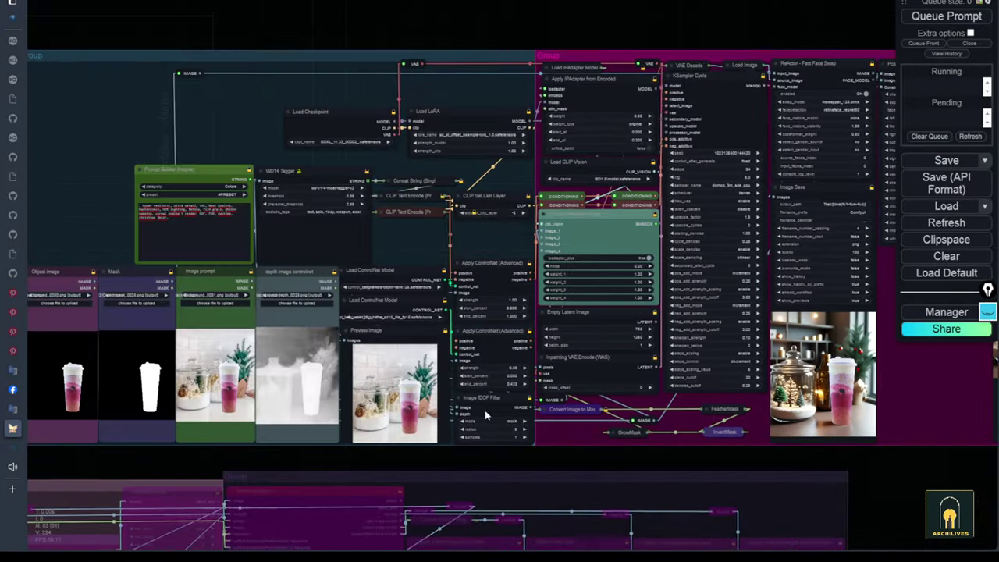
pyautogui.scroll(6, 54, 383)
pyautogui.moveTo(204, 515); pyautogui.dragTo(37, 441)
pyautogui.scroll(-3, 522, 445)
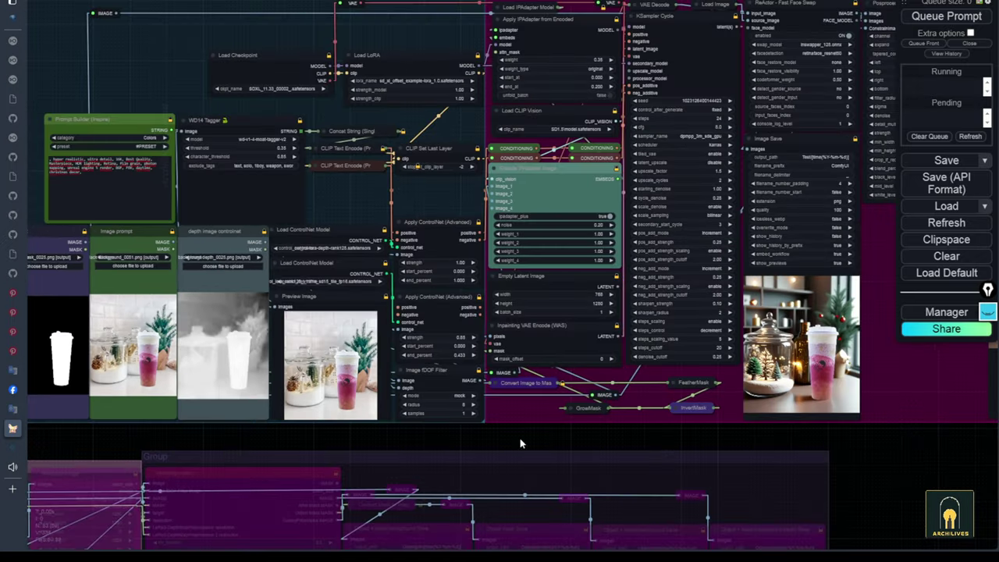
pyautogui.scroll(8, 419, 467)
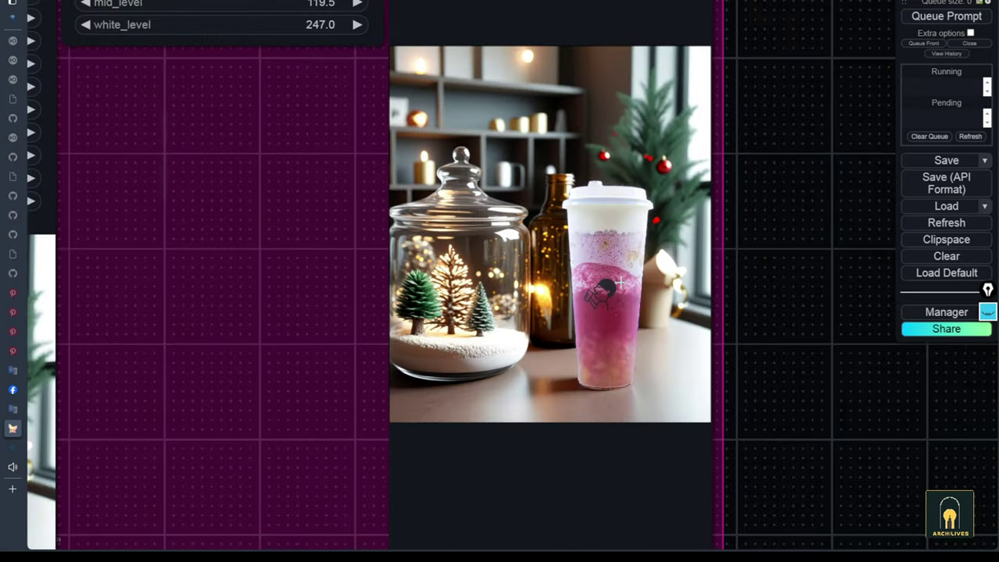
pyautogui.scroll(-6, 619, 282)
pyautogui.scroll(7, 624, 281)
pyautogui.scroll(-7, 656, 272)
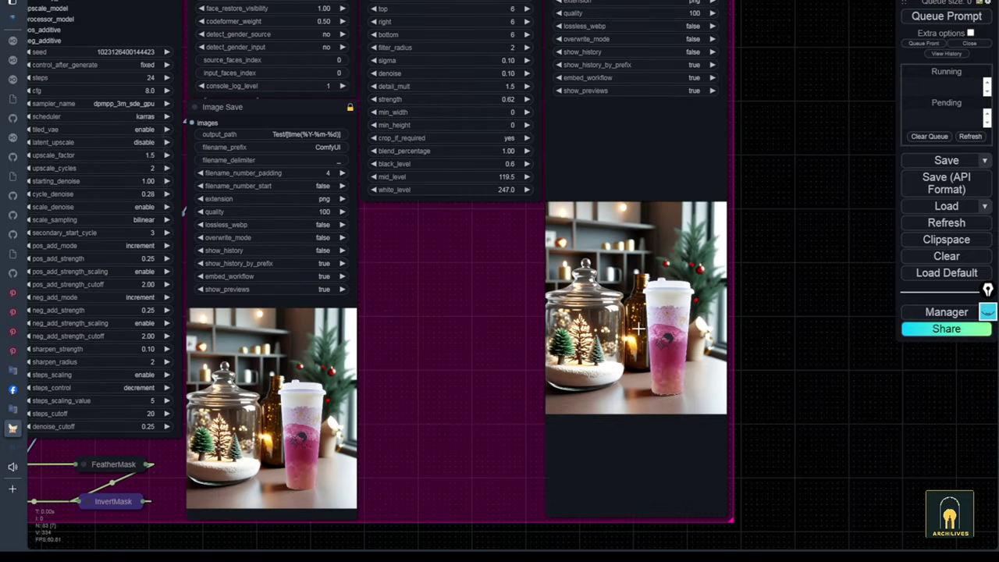
pyautogui.scroll(-3, 747, 310)
pyautogui.moveTo(540, 476); pyautogui.dragTo(649, 494)
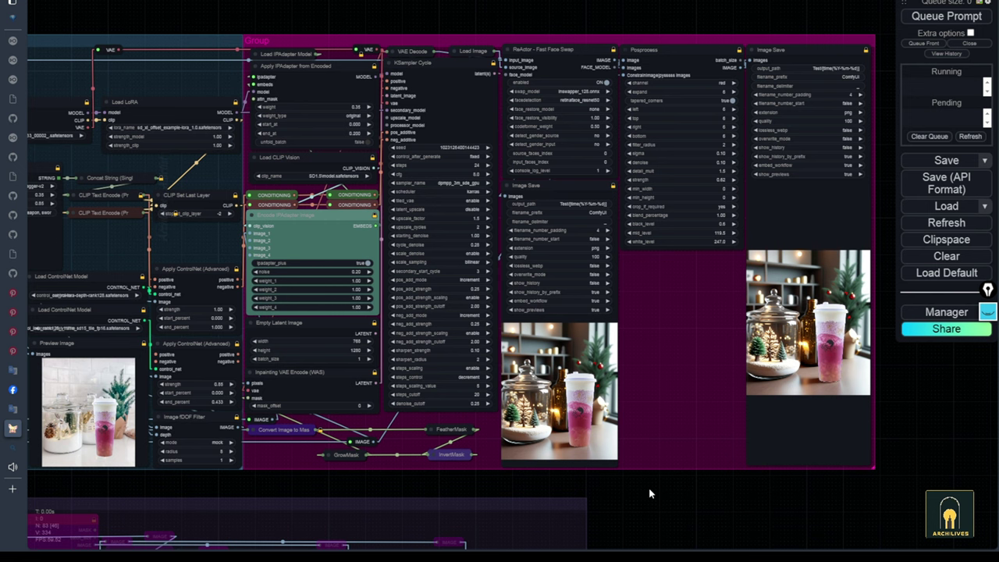
pyautogui.scroll(7, 472, 233)
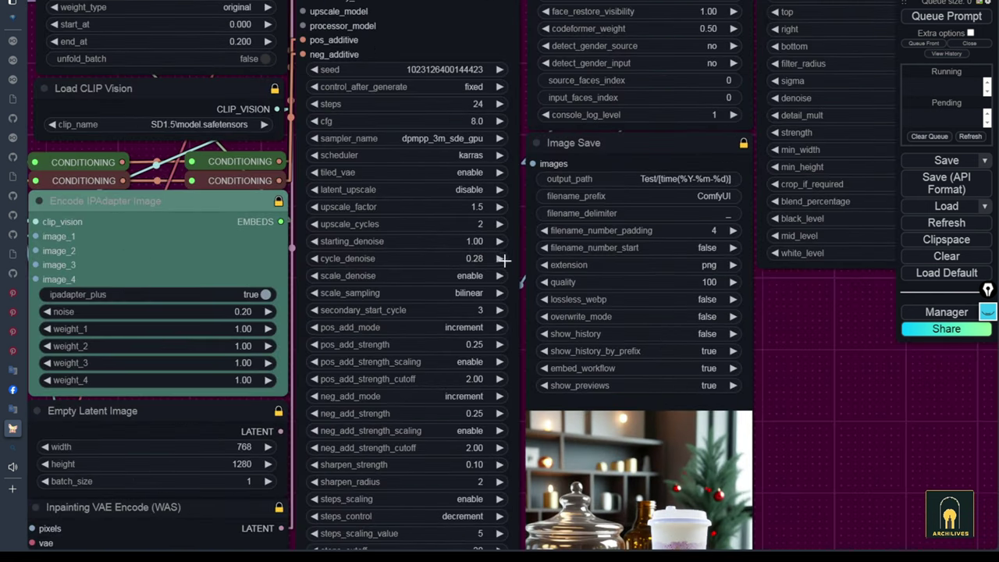
pyautogui.scroll(-6, 500, 261)
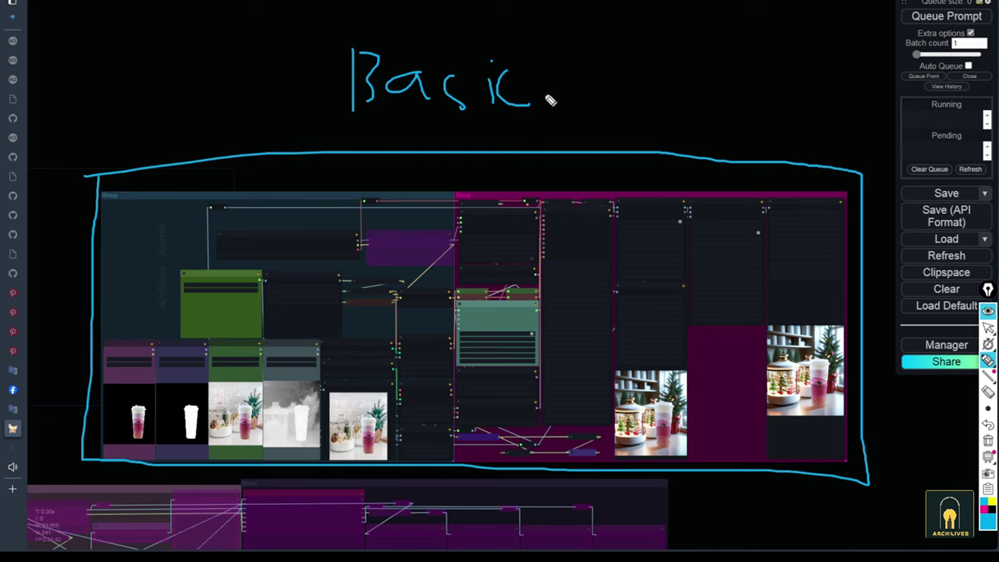
# Clear the "Basic" annotation, outline the lower node groups with the annotation pen and label them "Advance".
pyautogui.click(988, 441)
pyautogui.click(988, 328)
pyautogui.moveTo(706, 533); pyautogui.dragTo(807, 289)
pyautogui.scroll(-3, 462, 553)
pyautogui.moveTo(462, 553); pyautogui.dragTo(552, 512)
pyautogui.click(988, 360)
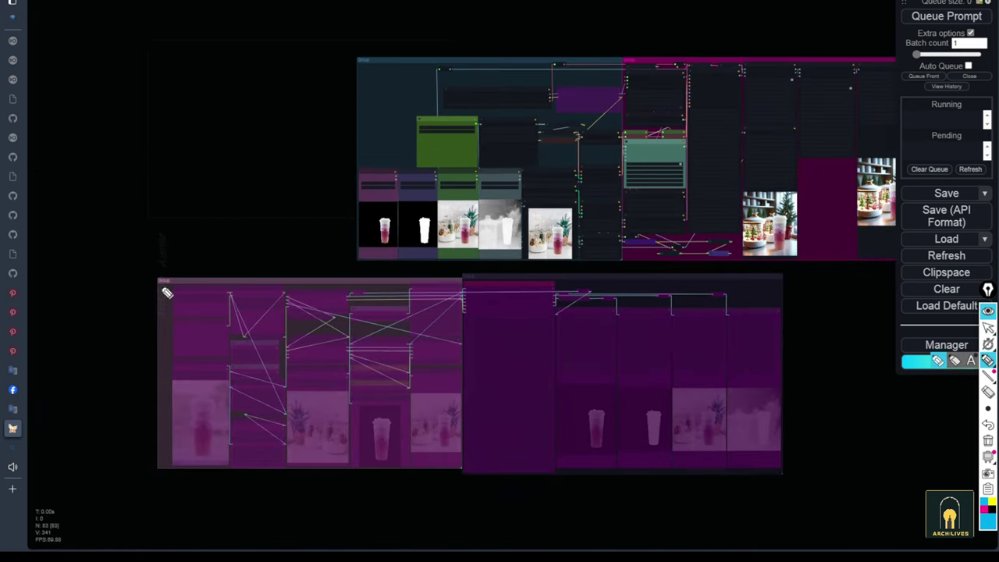
pyautogui.moveTo(141, 271)
pyautogui.mouseDown()
pyautogui.moveTo(534, 273)
pyautogui.moveTo(752, 490)
pyautogui.moveTo(161, 286)
pyautogui.mouseUp()
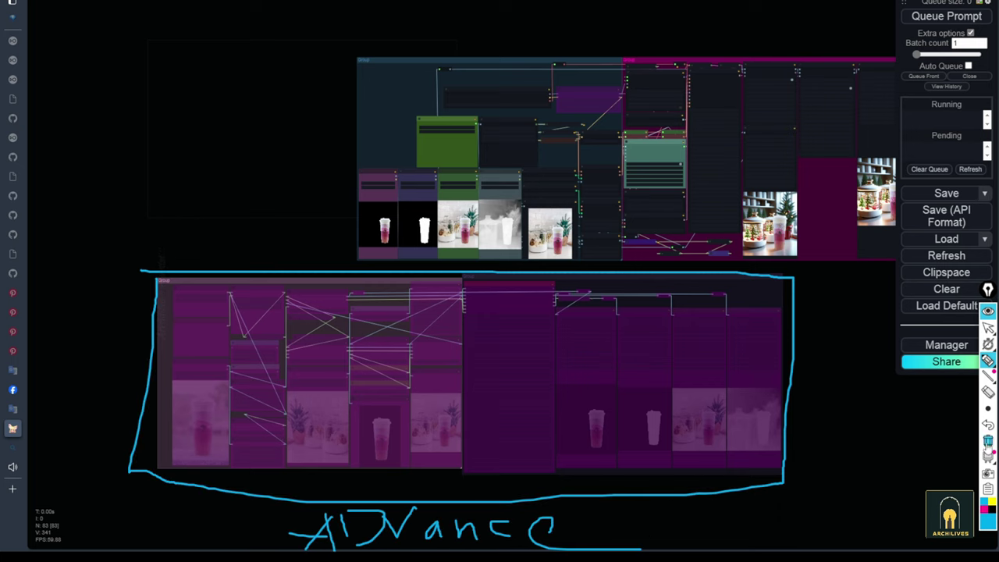
# Rename the Load Image node holding the drink cup photo as Object.
pyautogui.scroll(3, 503, 525)
pyautogui.hscroll(3, 695, 414)
pyautogui.scroll(3, 707, 414)
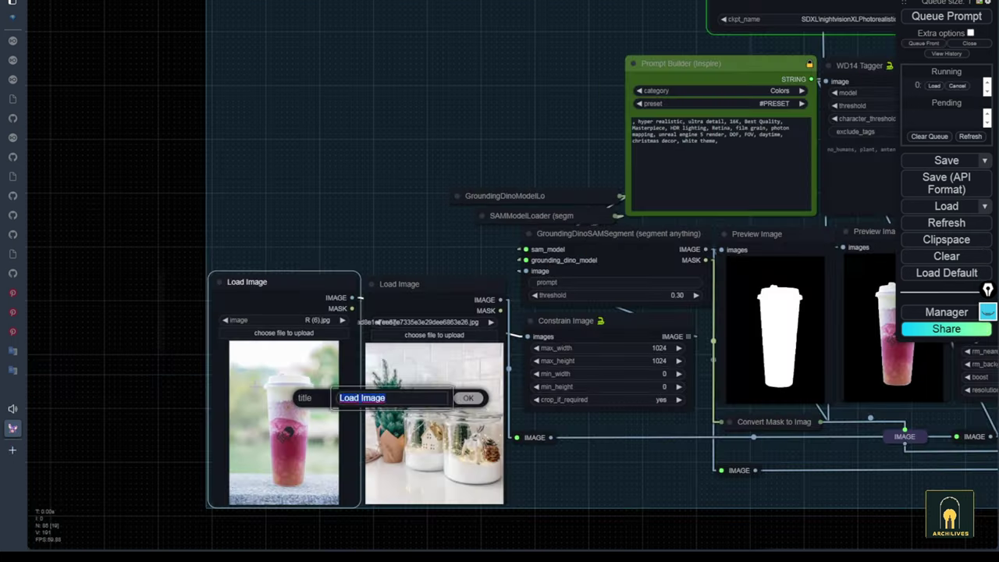
pyautogui.write('Object')
pyautogui.press('Return')
# Rename the Load Image node holding the plant and glass jars photo as Background theme.
pyautogui.rightClick(464, 445)
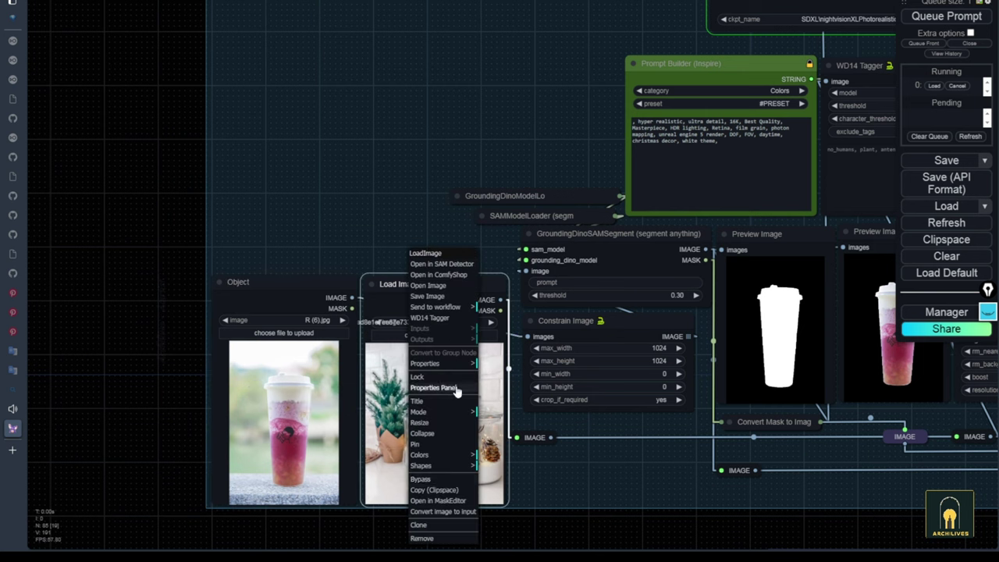
pyautogui.click(448, 400)
pyautogui.write('Background theme')
pyautogui.press('Return')
# Collapse the Constrain Image node and stack it with the GroundingDino and SAM model loader nodes above the Background theme node.
pyautogui.moveTo(638, 473); pyautogui.dragTo(258, 475)
pyautogui.scroll(-4, 258, 475)
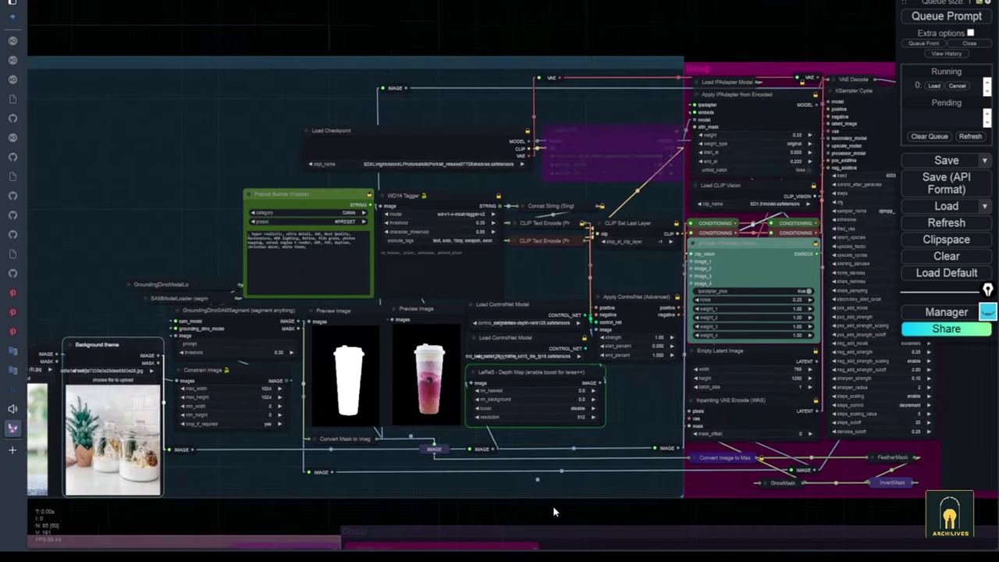
pyautogui.moveTo(554, 509); pyautogui.dragTo(648, 491)
pyautogui.scroll(3, 249, 302)
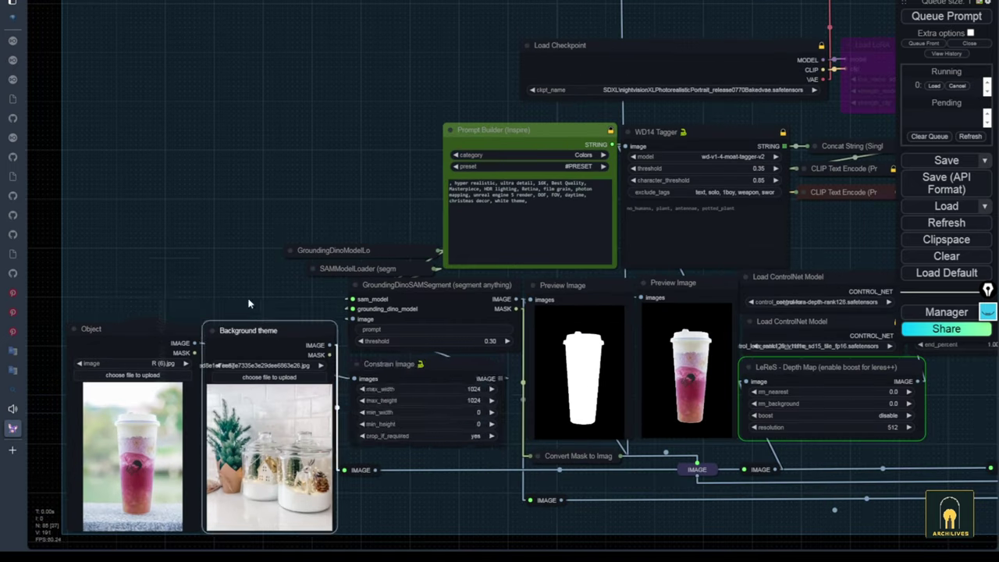
pyautogui.click(355, 364)
pyautogui.moveTo(414, 365); pyautogui.dragTo(133, 317)
pyautogui.moveTo(363, 269); pyautogui.dragTo(262, 300)
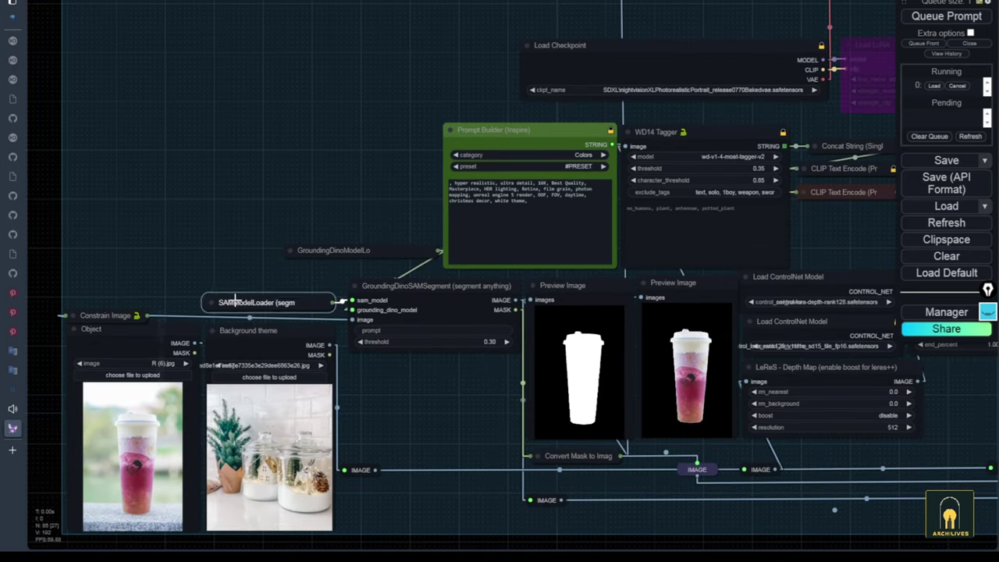
pyautogui.moveTo(335, 250); pyautogui.dragTo(233, 283)
pyautogui.moveTo(93, 320); pyautogui.dragTo(241, 321)
pyautogui.moveTo(420, 298); pyautogui.dragTo(419, 293)
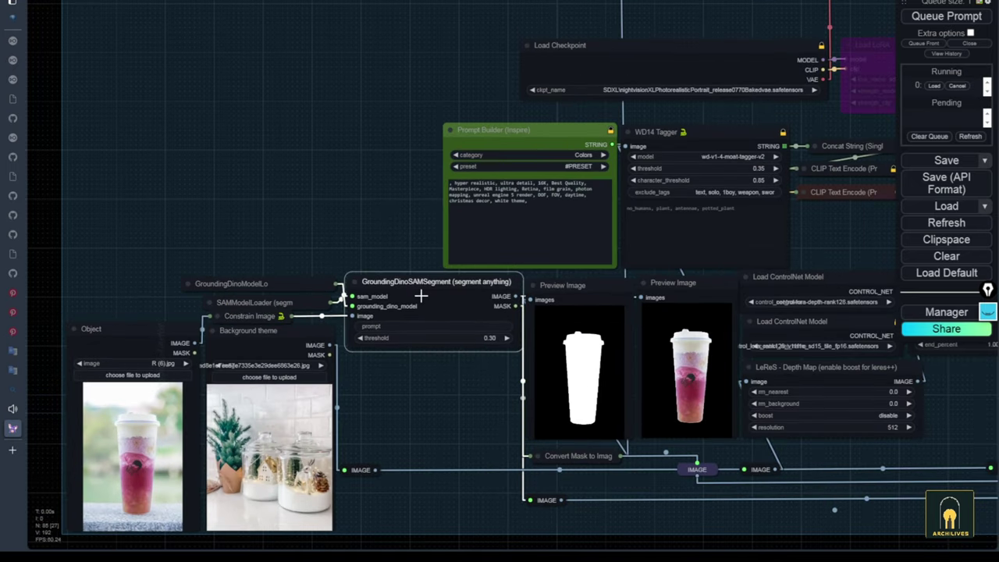
pyautogui.moveTo(301, 304); pyautogui.dragTo(301, 301)
pyautogui.click(313, 195)
# Look over the rearranged workflow and the cup scenes in the Image Save previews.
pyautogui.scroll(-3, 314, 192)
pyautogui.hscroll(1, 571, 465)
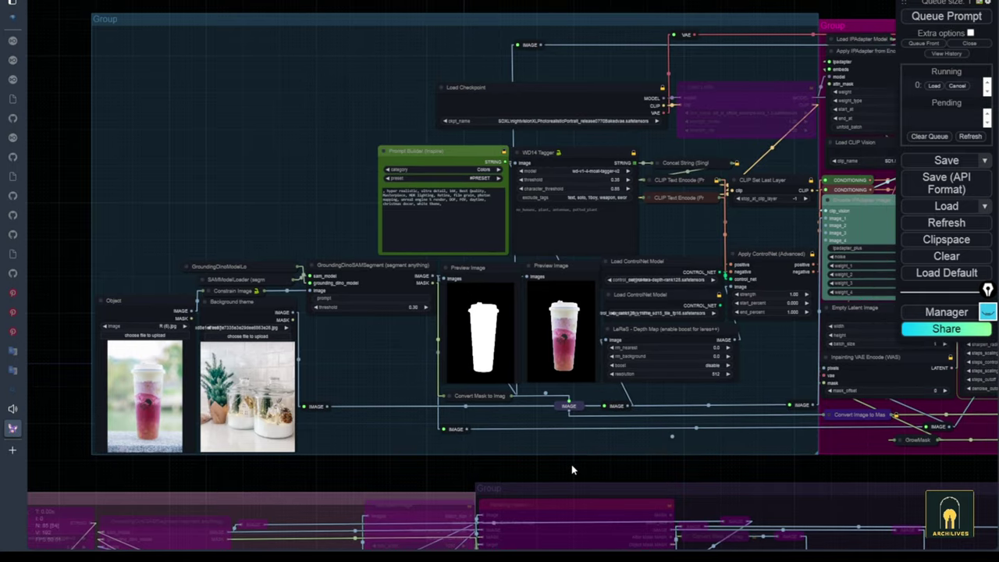
pyautogui.hscroll(3, 819, 498)
pyautogui.moveTo(820, 498); pyautogui.dragTo(305, 511)
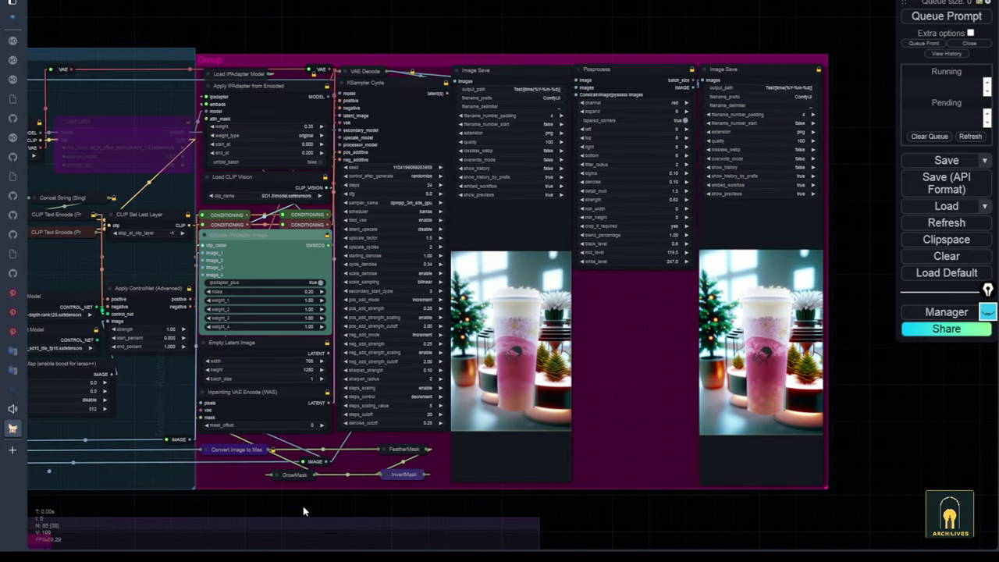
pyautogui.scroll(10, 801, 383)
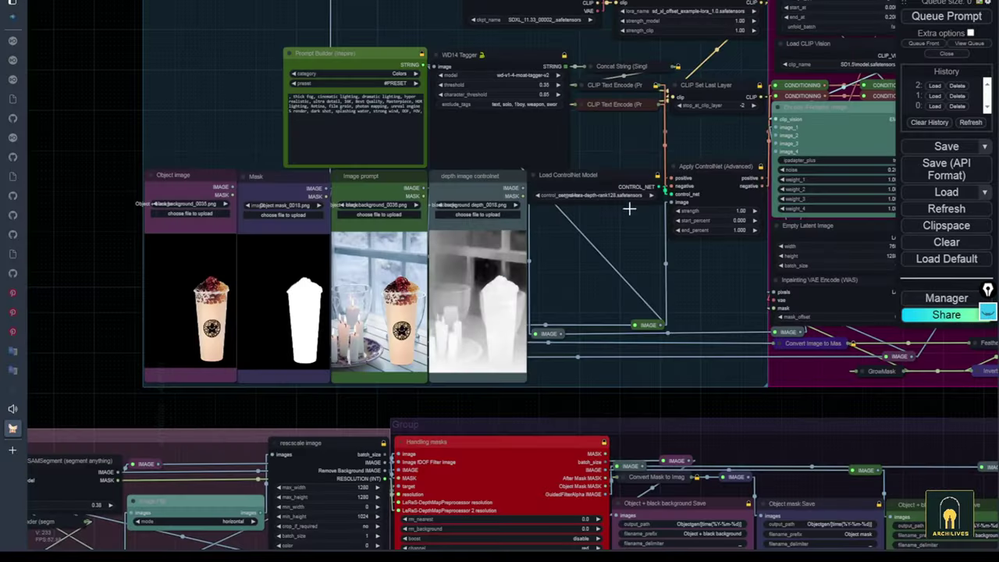
# Move the Object image, Mask, Image prompt and depth image controlnet nodes away from the upper group's image reroutes.
pyautogui.scroll(-4, 629, 208)
pyautogui.moveTo(528, 66); pyautogui.dragTo(595, 164)
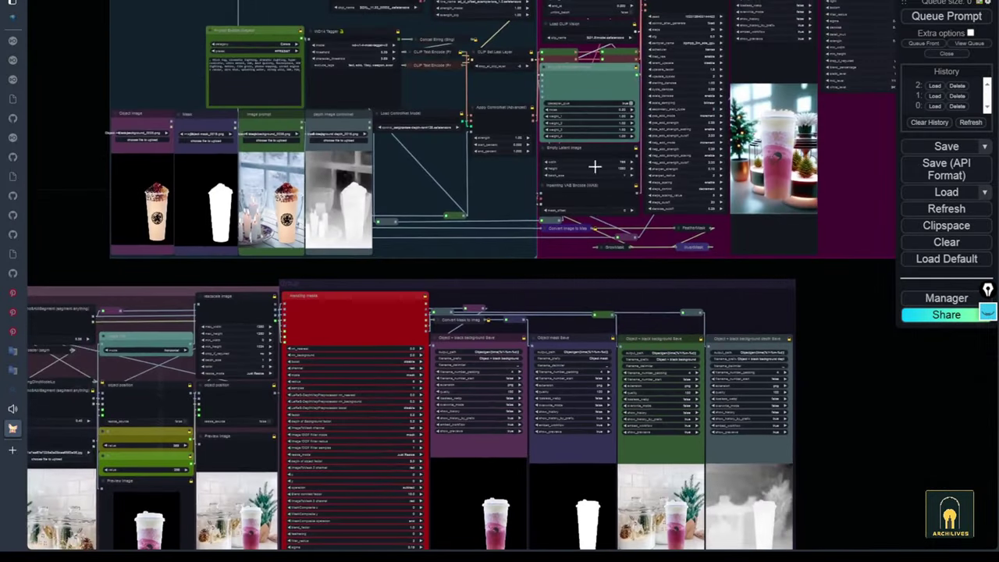
pyautogui.scroll(4, 596, 219)
pyautogui.scroll(-2, 597, 266)
pyautogui.moveTo(597, 277); pyautogui.dragTo(632, 115)
pyautogui.moveTo(540, 125); pyautogui.dragTo(803, 284)
pyautogui.moveTo(351, 203); pyautogui.dragTo(166, 25)
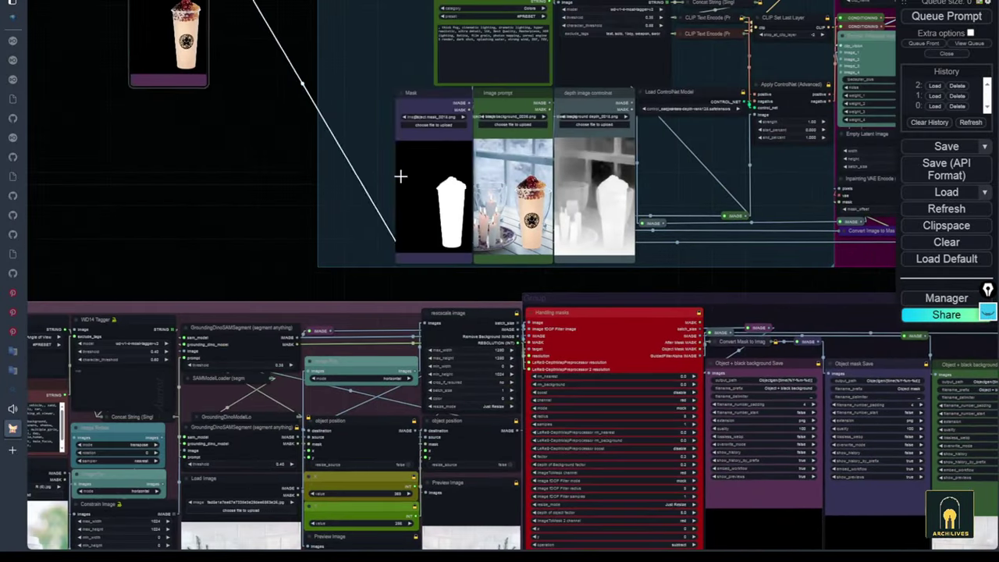
pyautogui.moveTo(463, 161); pyautogui.dragTo(343, 147)
pyautogui.moveTo(184, 39); pyautogui.dragTo(79, 239)
pyautogui.moveTo(349, 198); pyautogui.dragTo(217, 74)
pyautogui.moveTo(530, 209); pyautogui.dragTo(344, 61)
pyautogui.moveTo(614, 214); pyautogui.dragTo(441, 77)
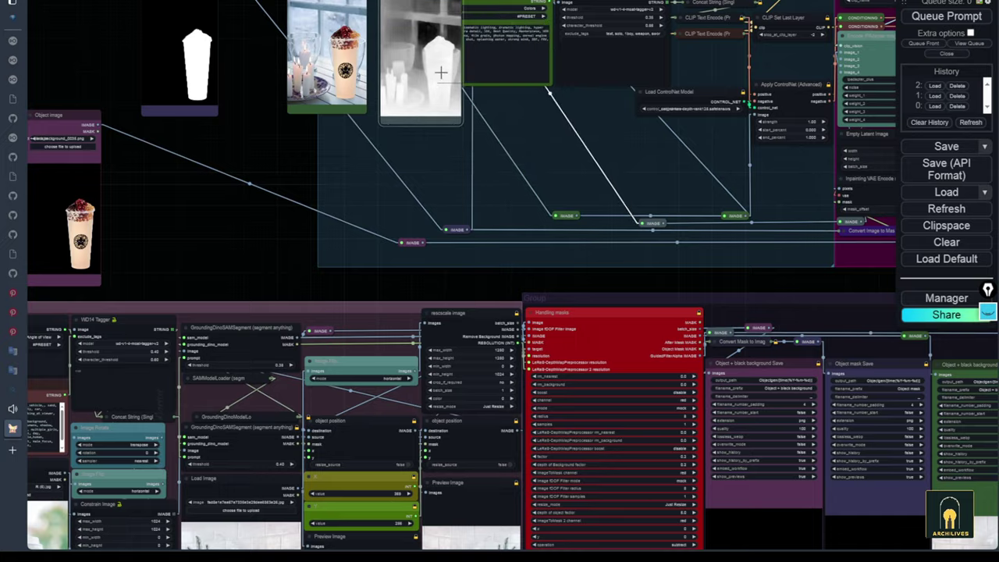
# Connect the lower group's depth and green background image reroutes to the matching image reroutes in the upper group.
pyautogui.moveTo(758, 281); pyautogui.dragTo(523, 272)
pyautogui.scroll(2, 522, 273)
pyautogui.moveTo(857, 337); pyautogui.dragTo(384, 204)
pyautogui.moveTo(730, 338); pyautogui.dragTo(596, 344)
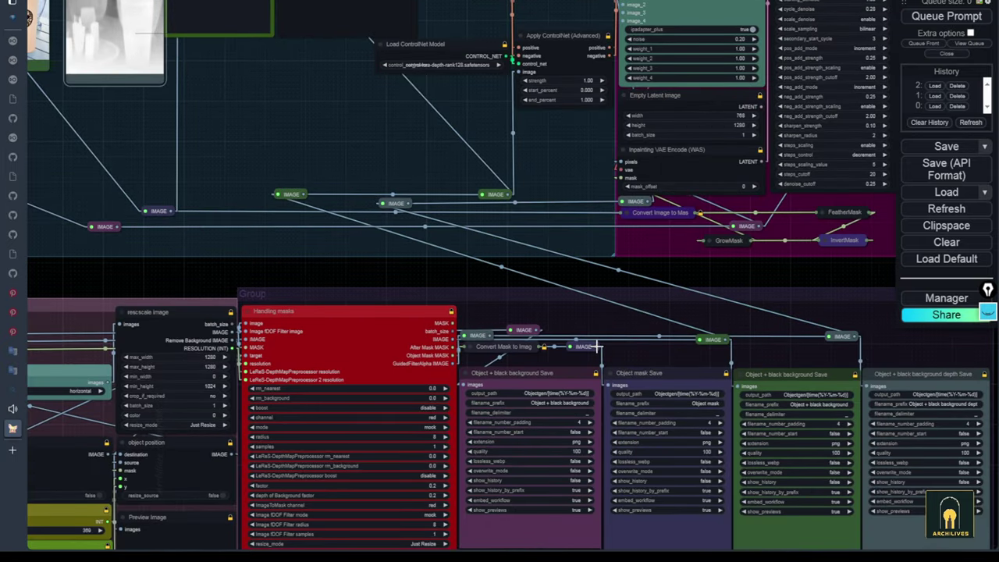